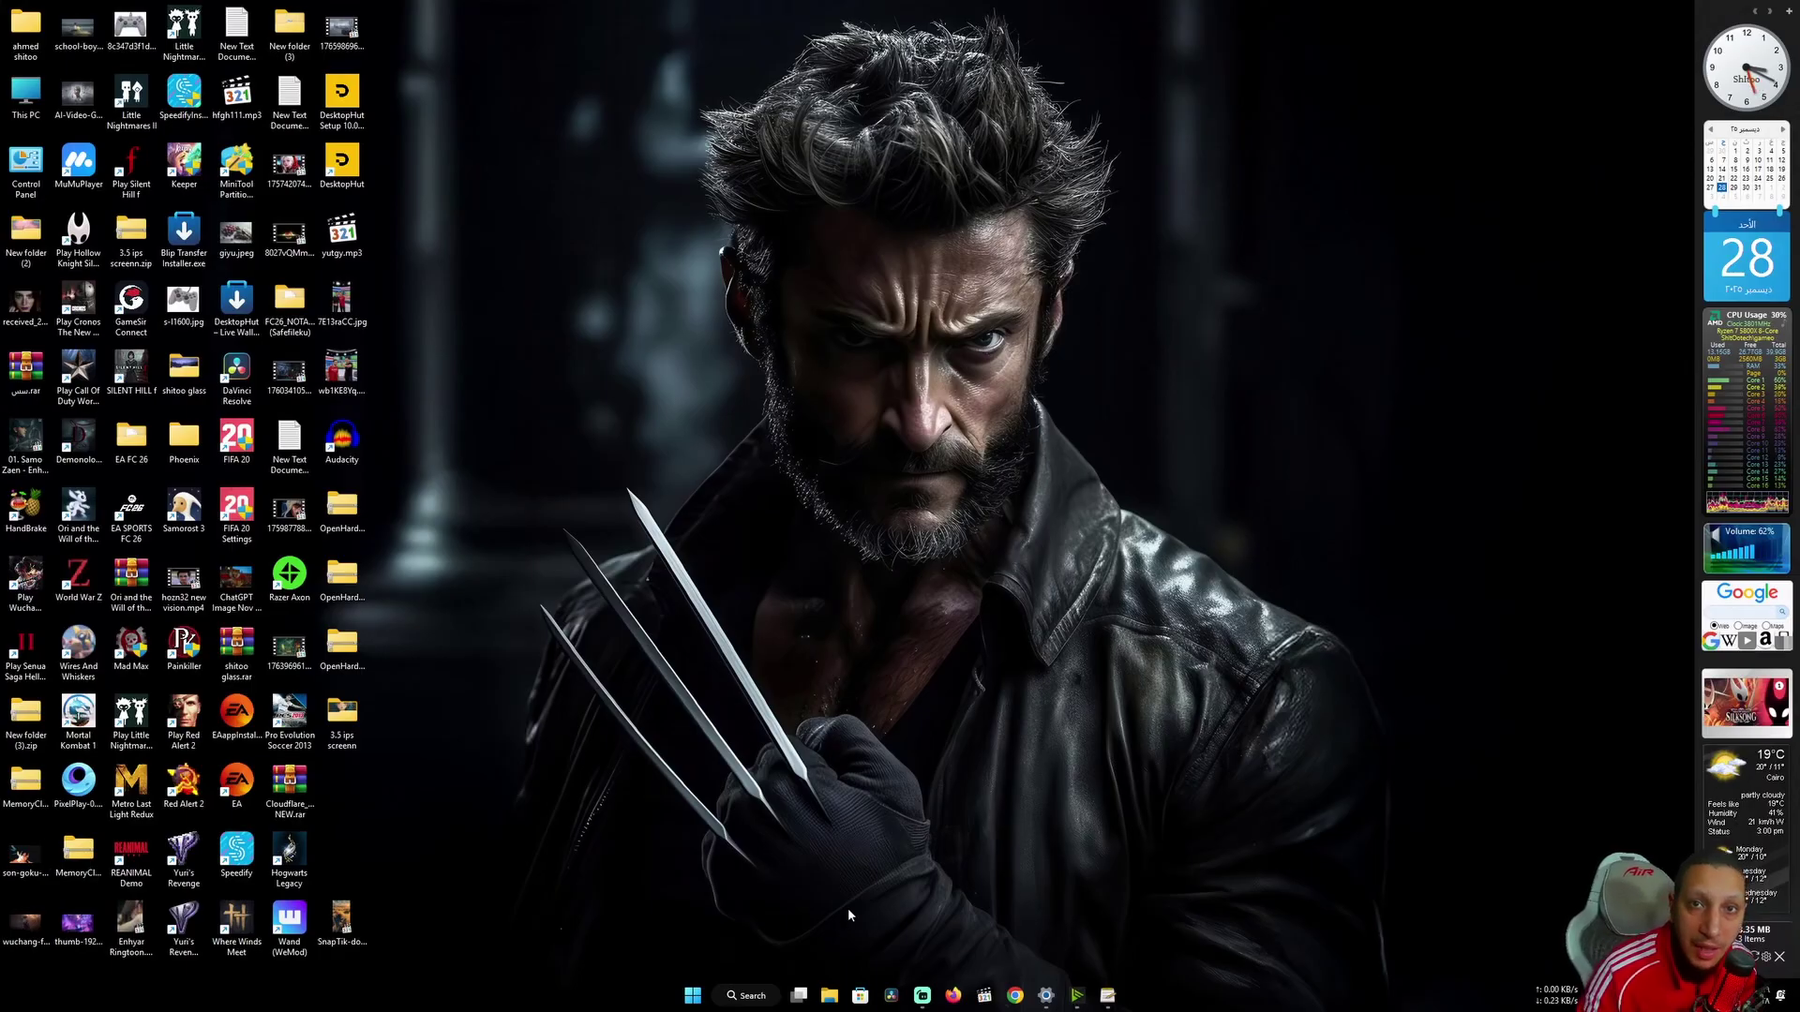
# Open Microsoft Store, check for app updates, and resume the paused Microsoft Photos and Microsoft Store updates
pyautogui.click(860, 996)
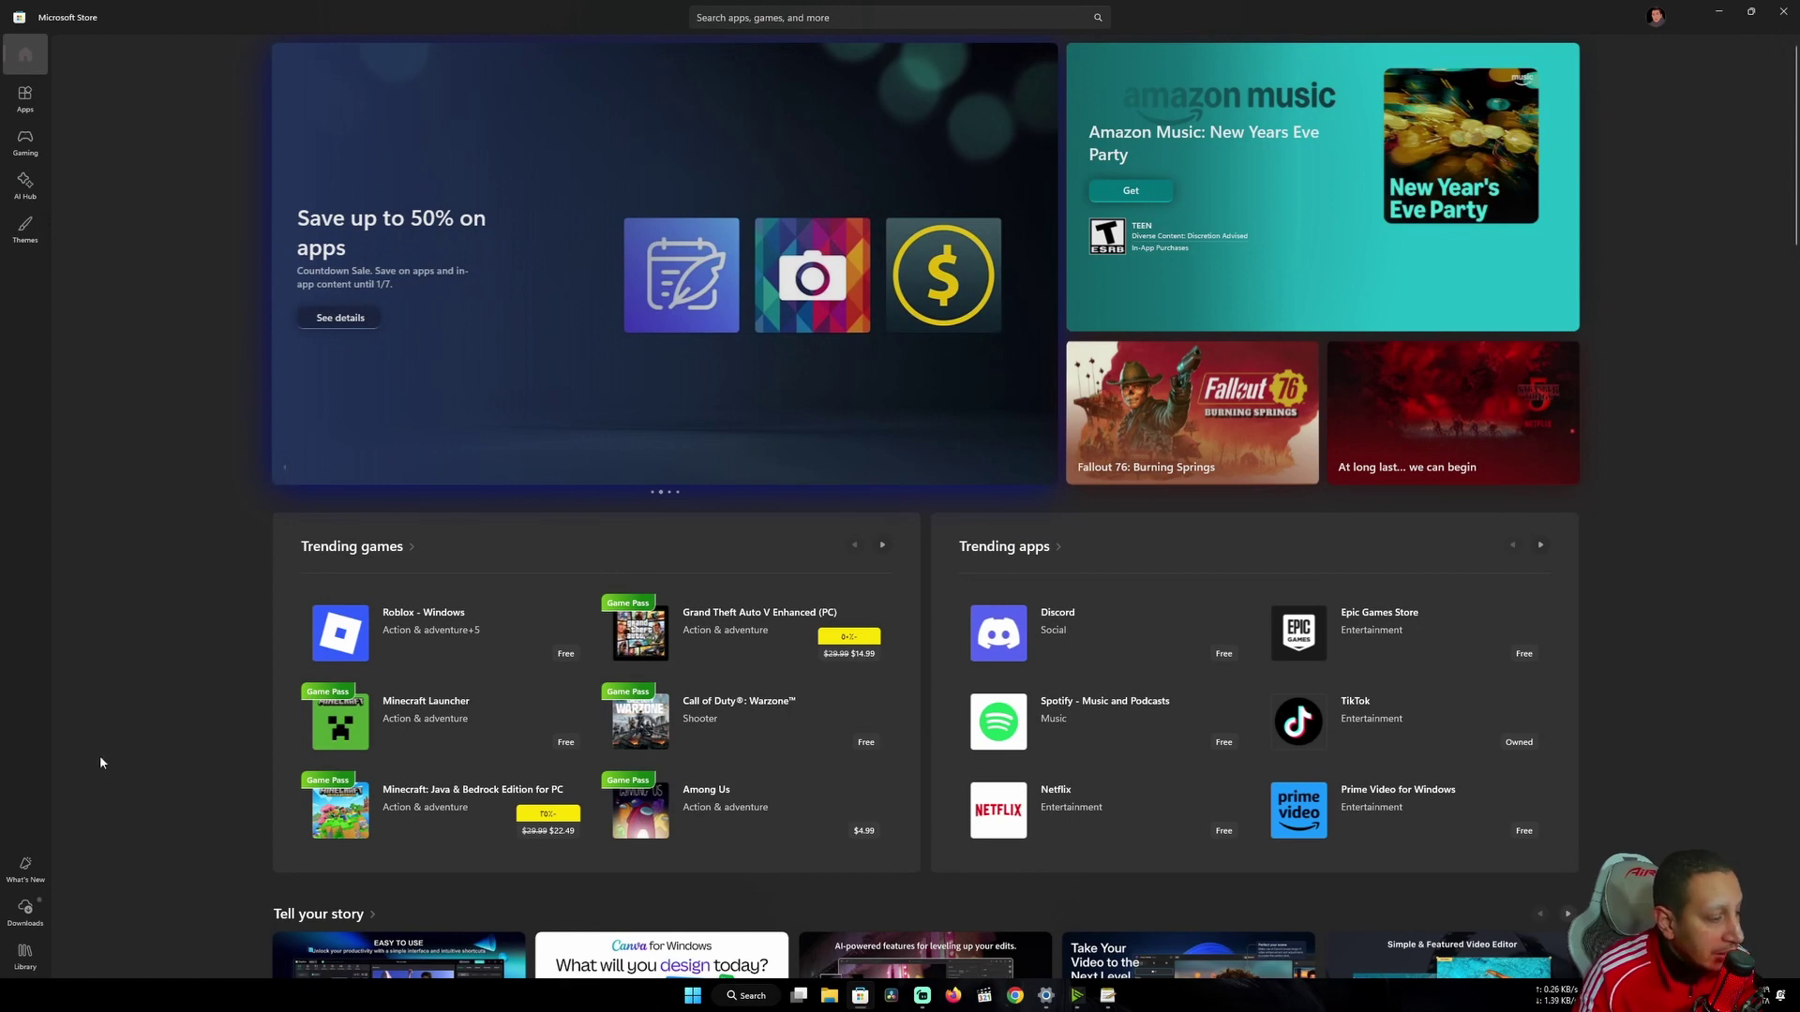
pyautogui.click(27, 905)
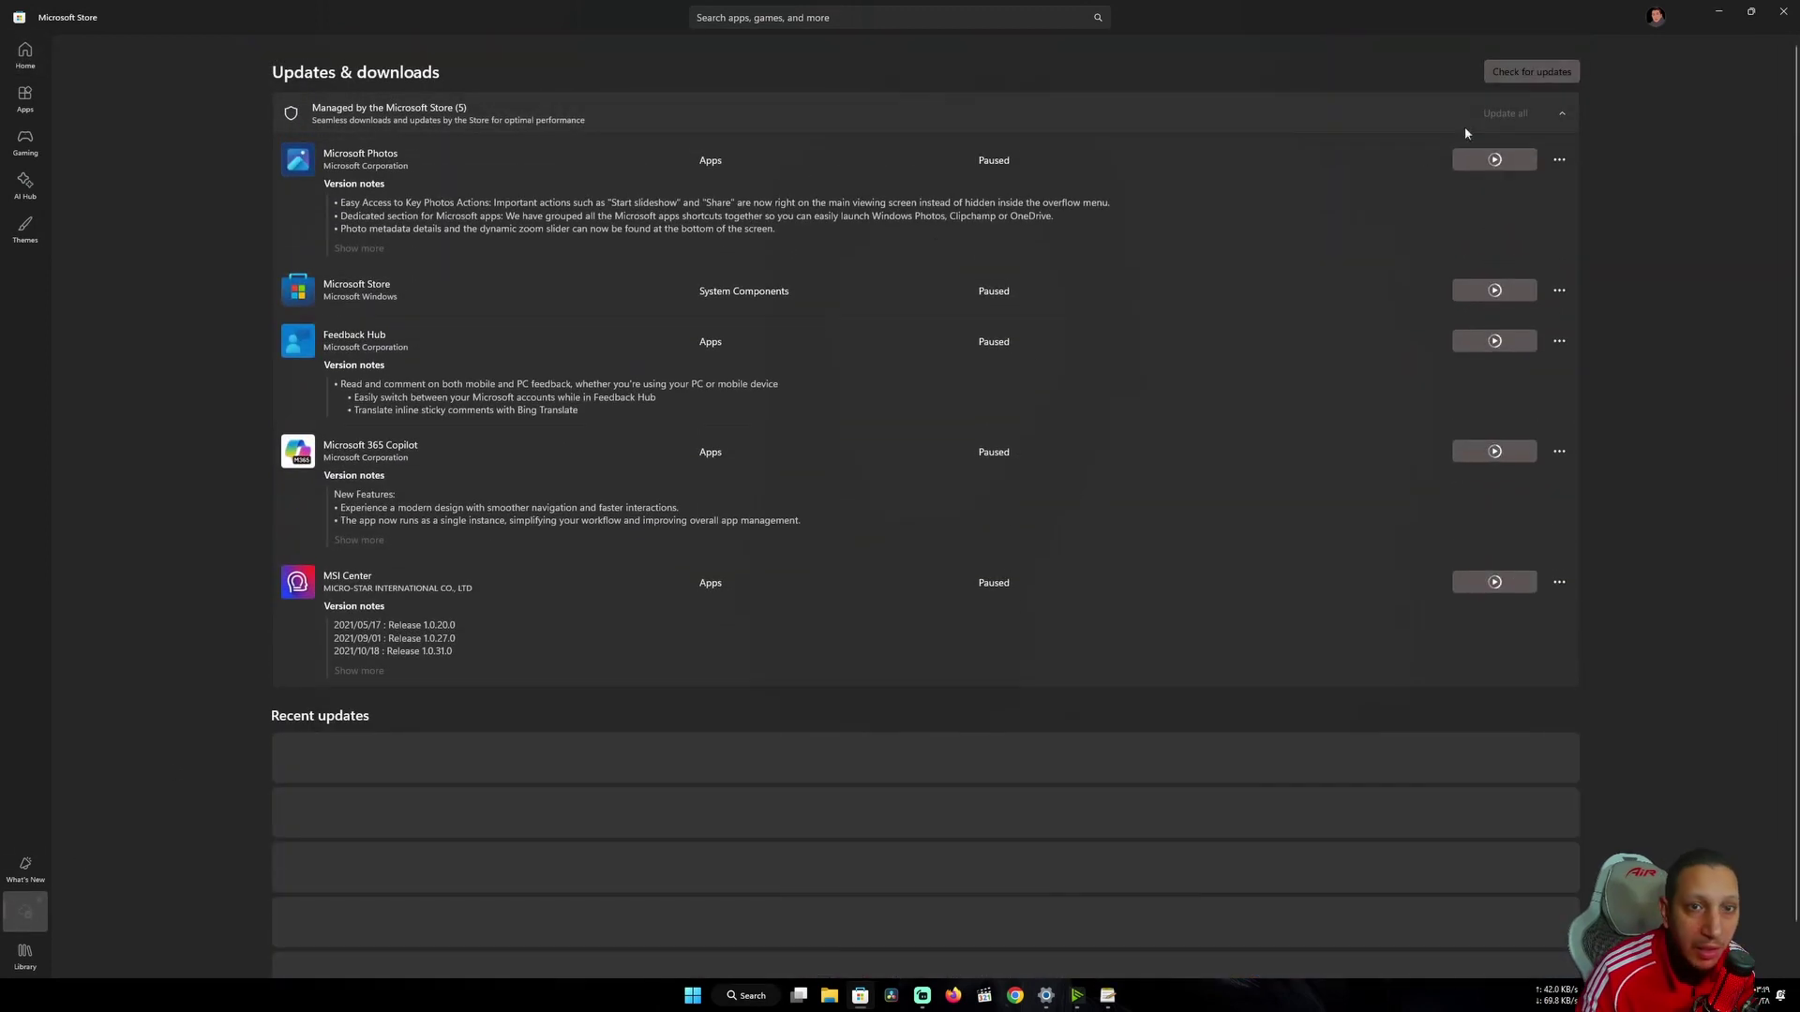
pyautogui.click(1537, 67)
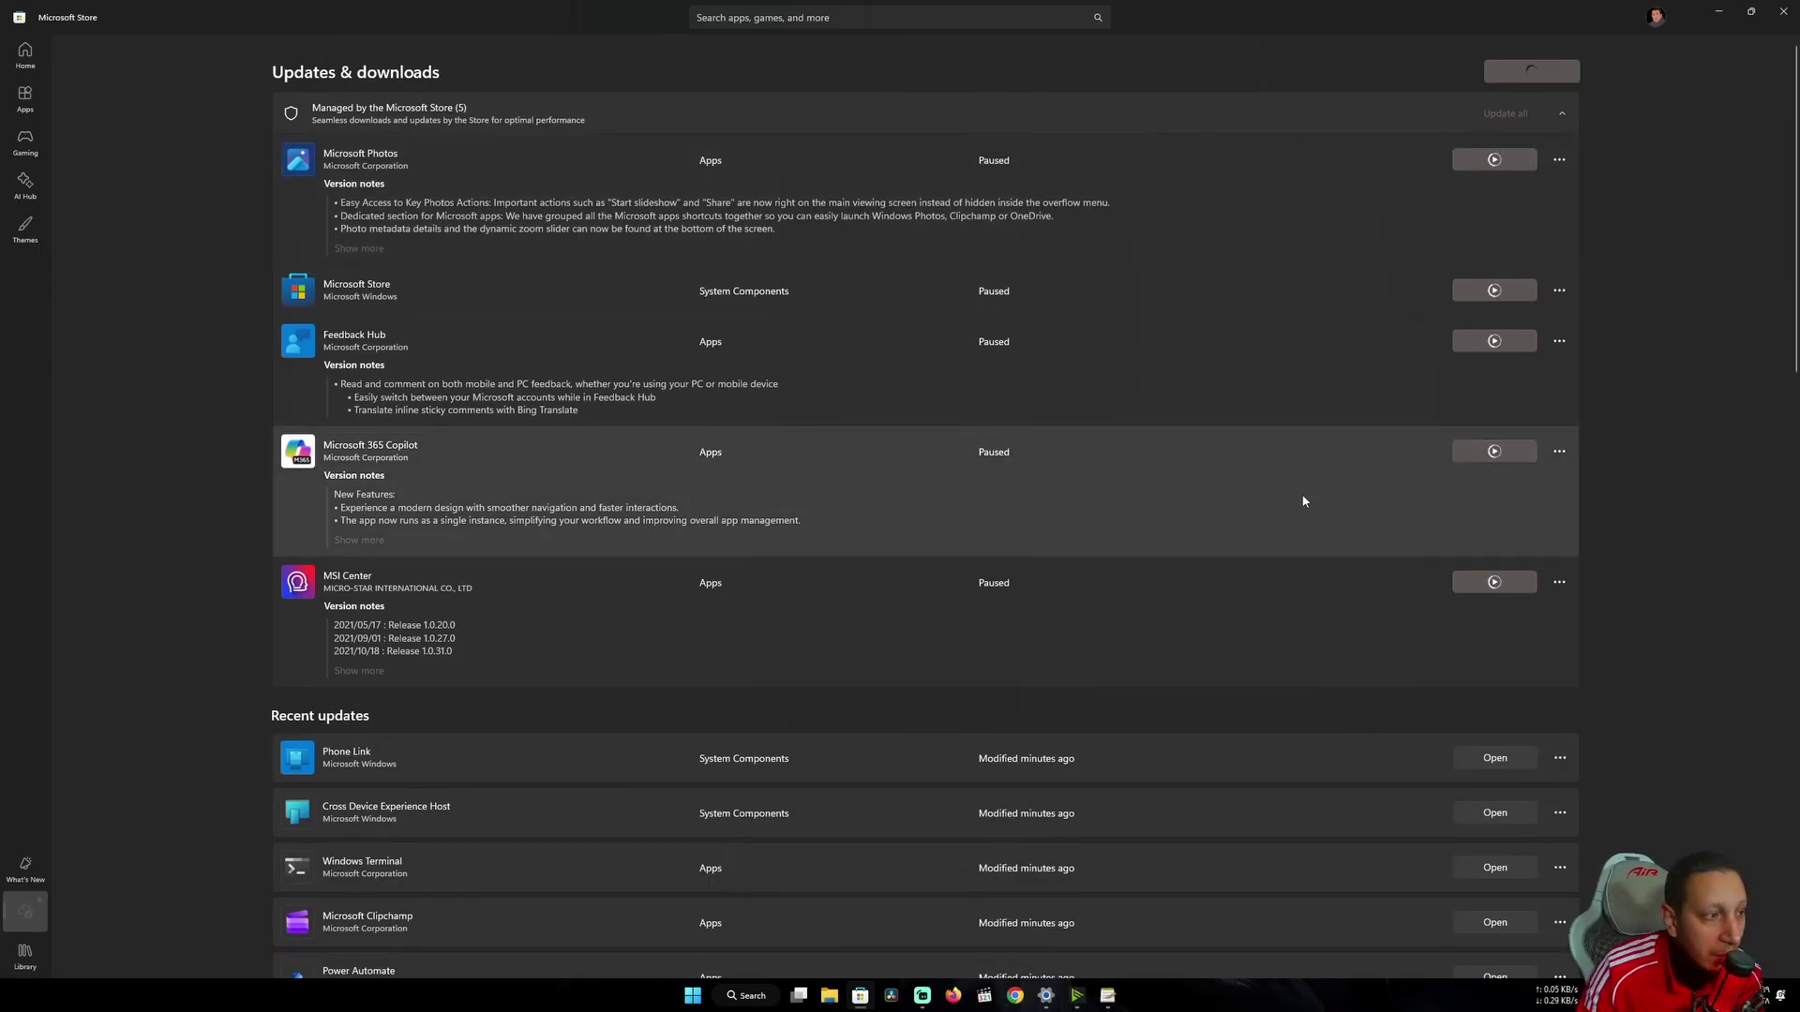
pyautogui.click(1494, 159)
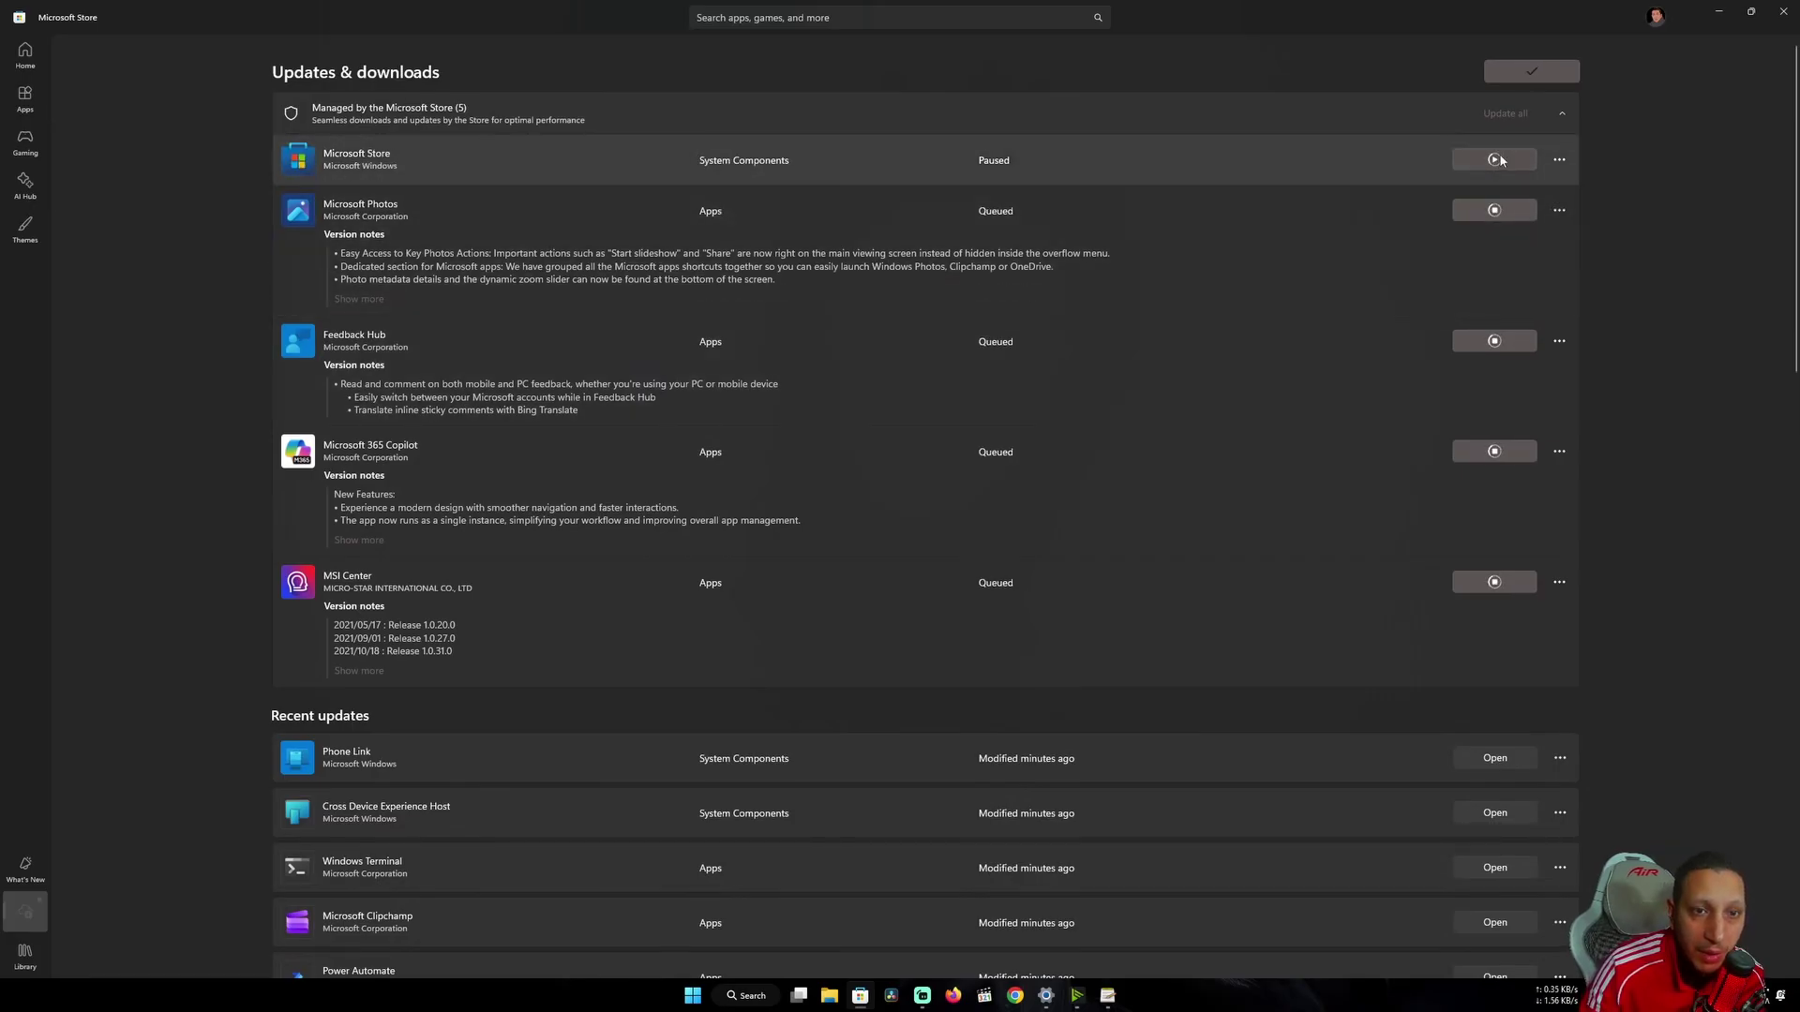
pyautogui.click(1495, 161)
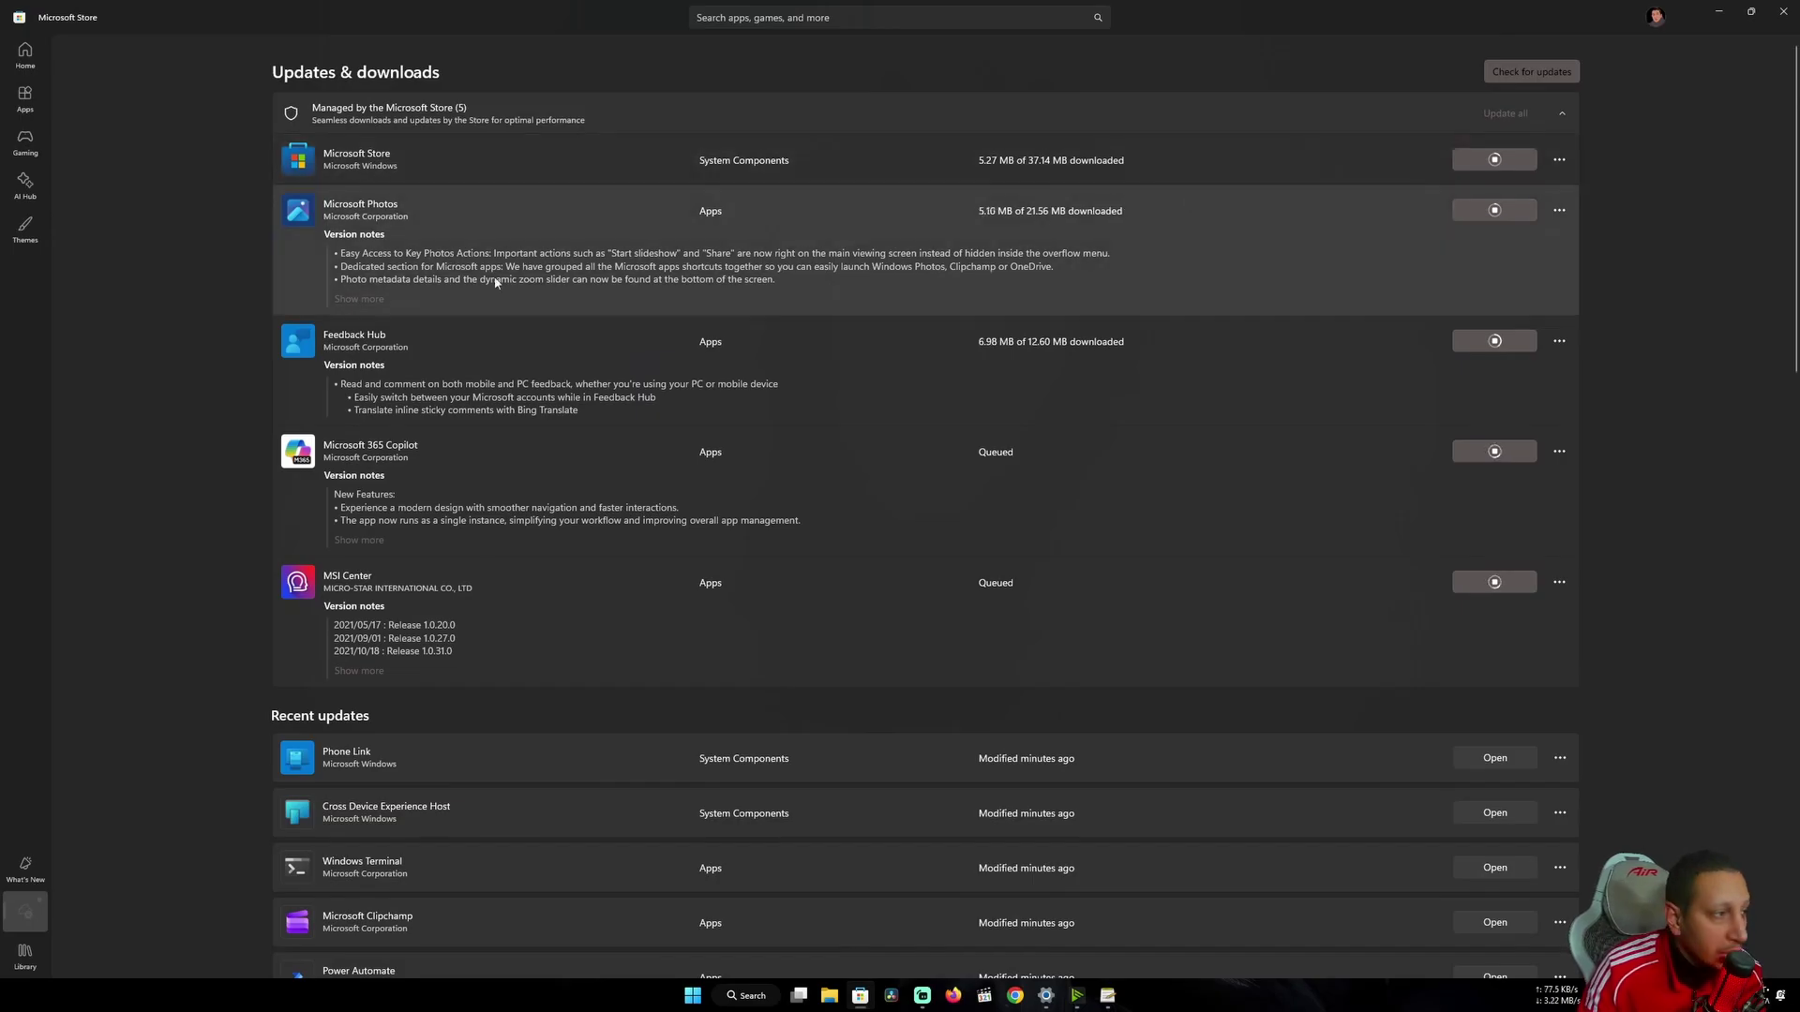
# Apply the Minimal Drift theme from the store's new theme releases and view it on the desktop and Start menu
pyautogui.click(23, 229)
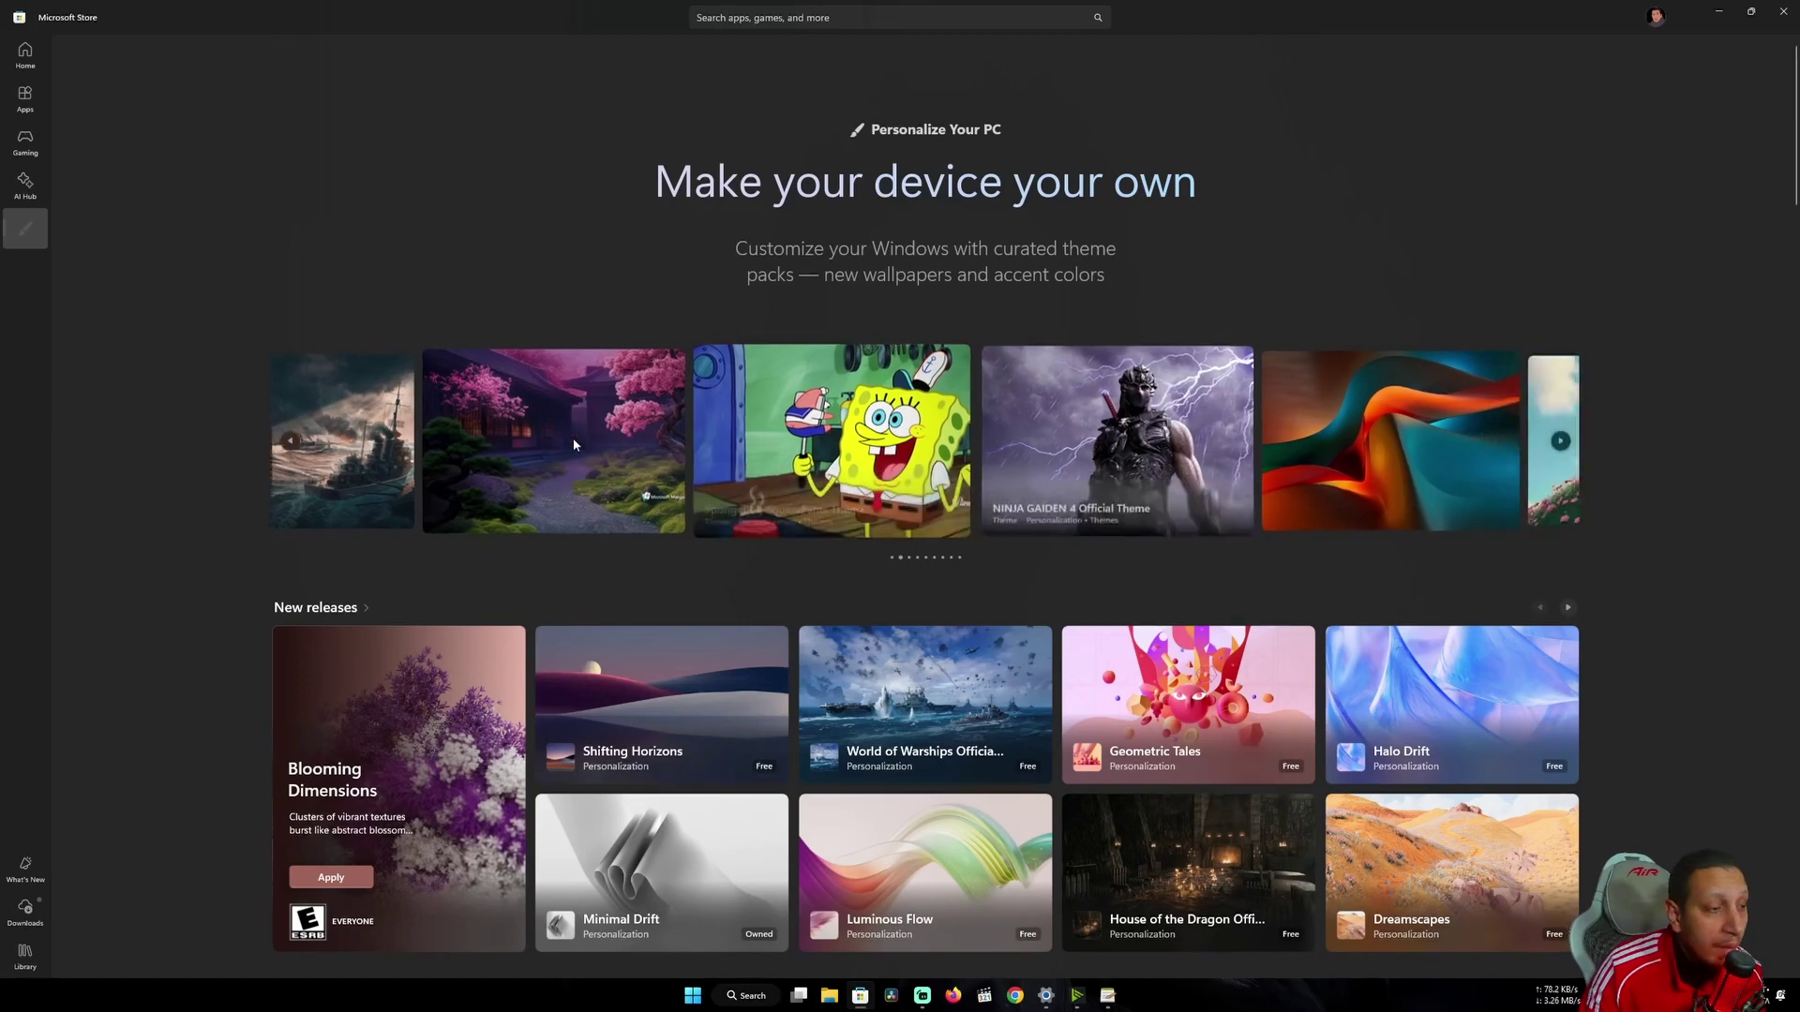
pyautogui.scroll(-3, 1082, 518)
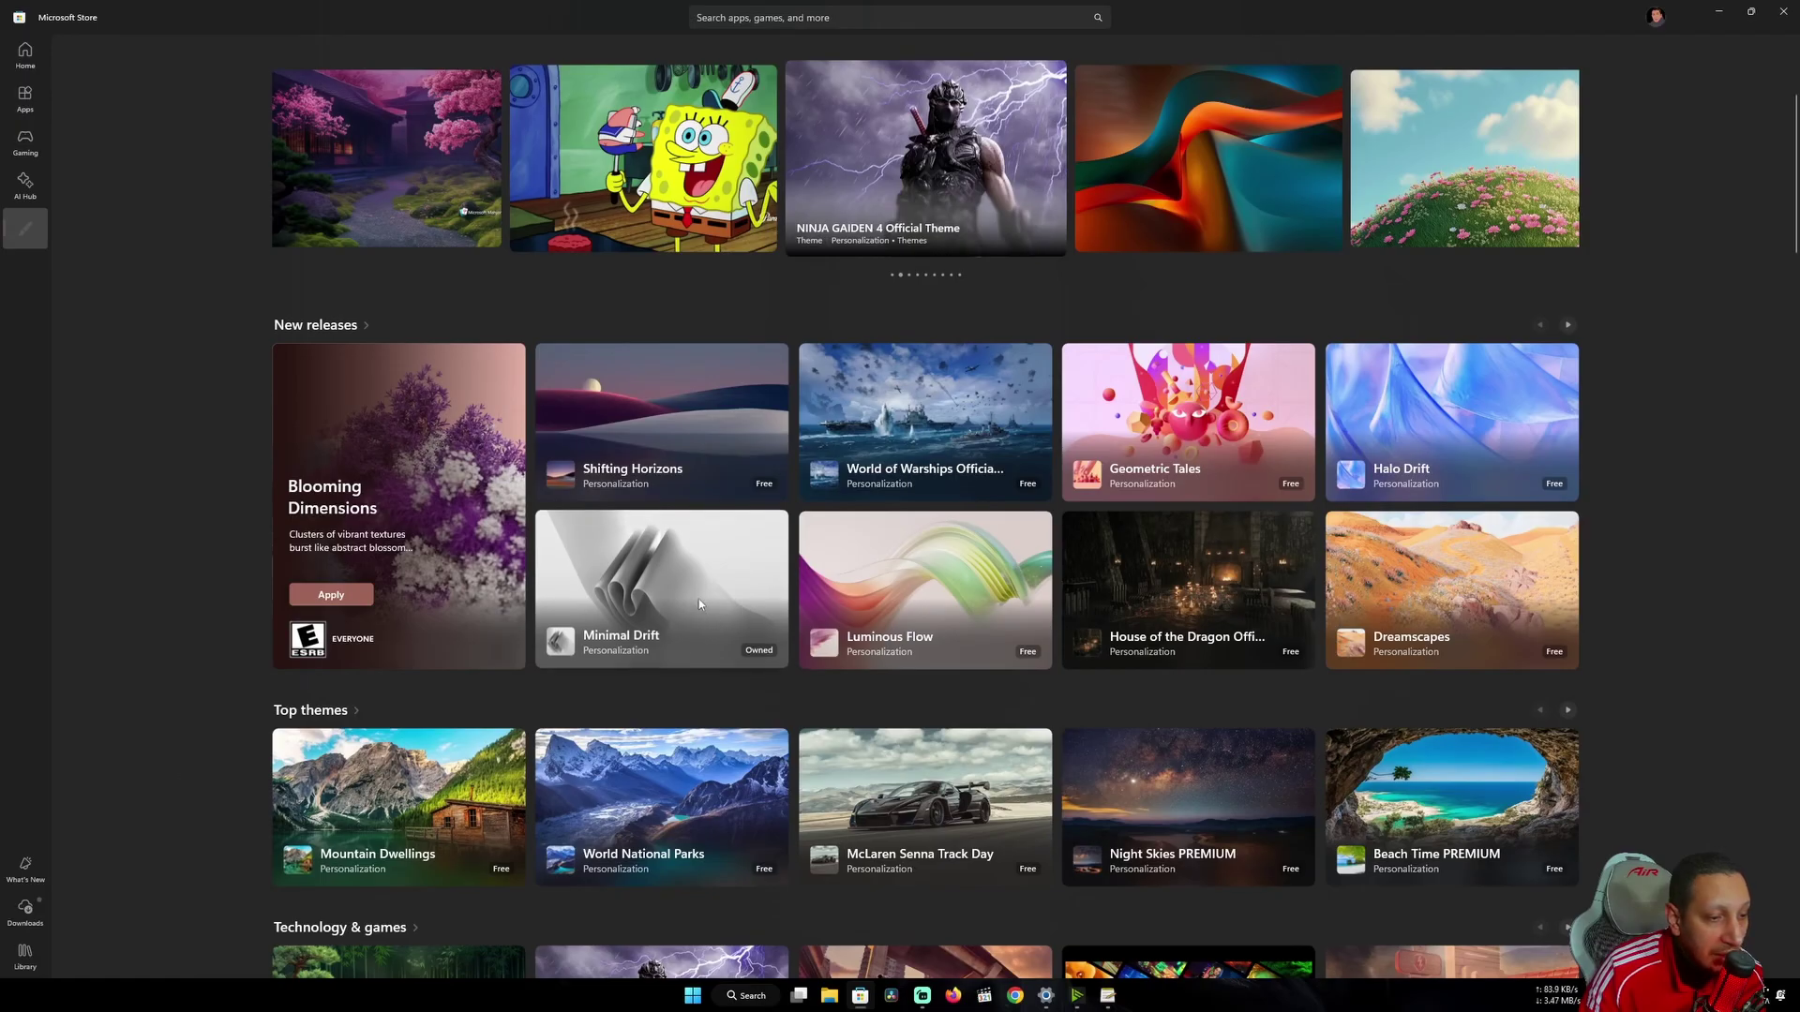
pyautogui.click(683, 617)
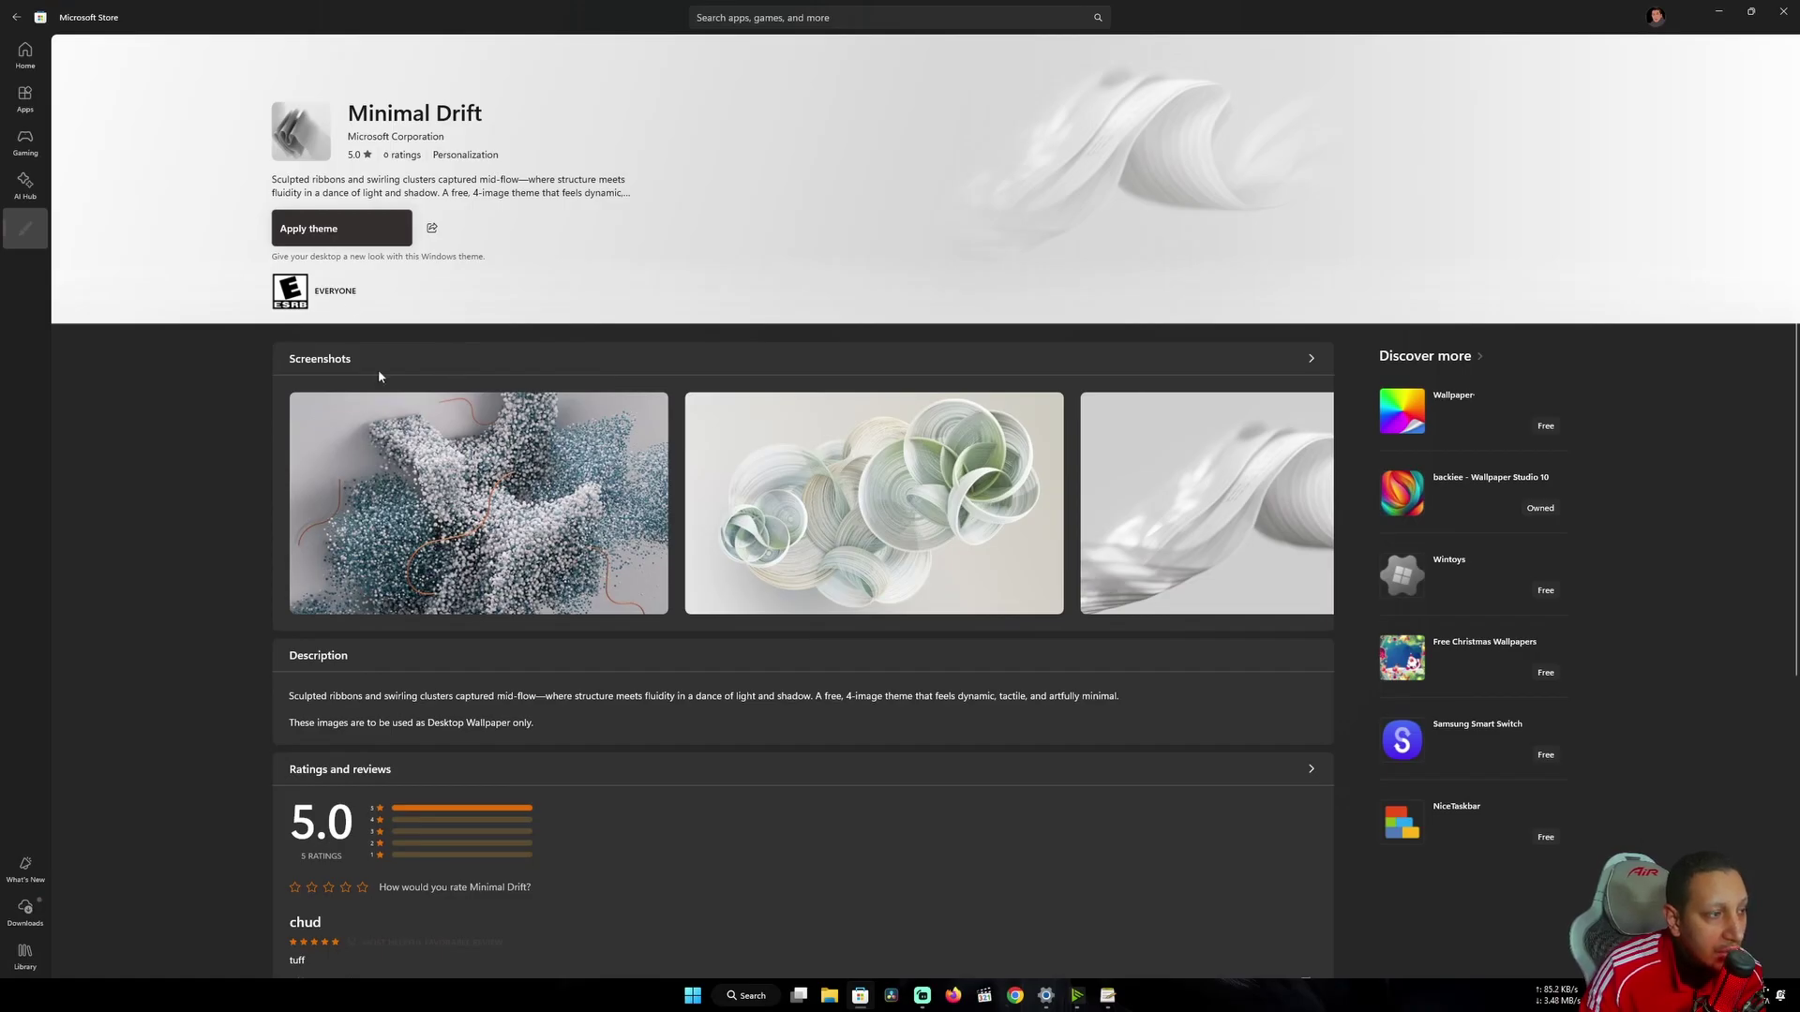
pyautogui.click(345, 218)
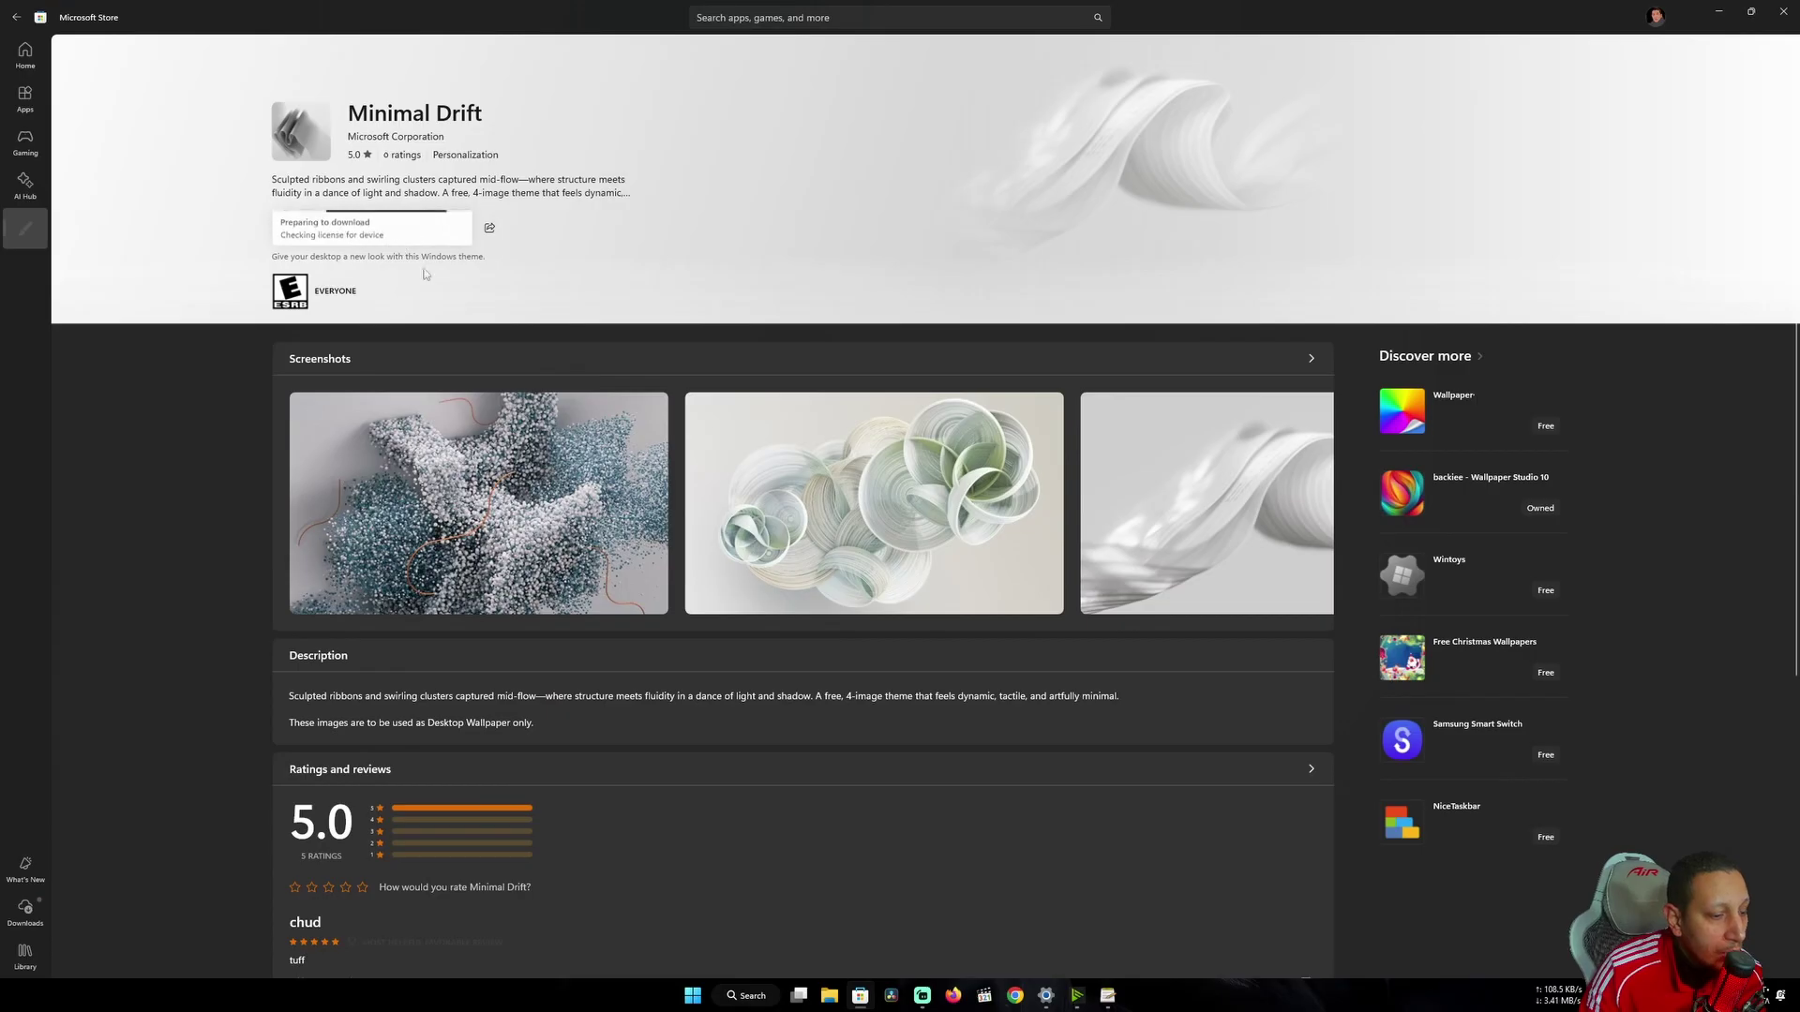
pyautogui.press('super+d')
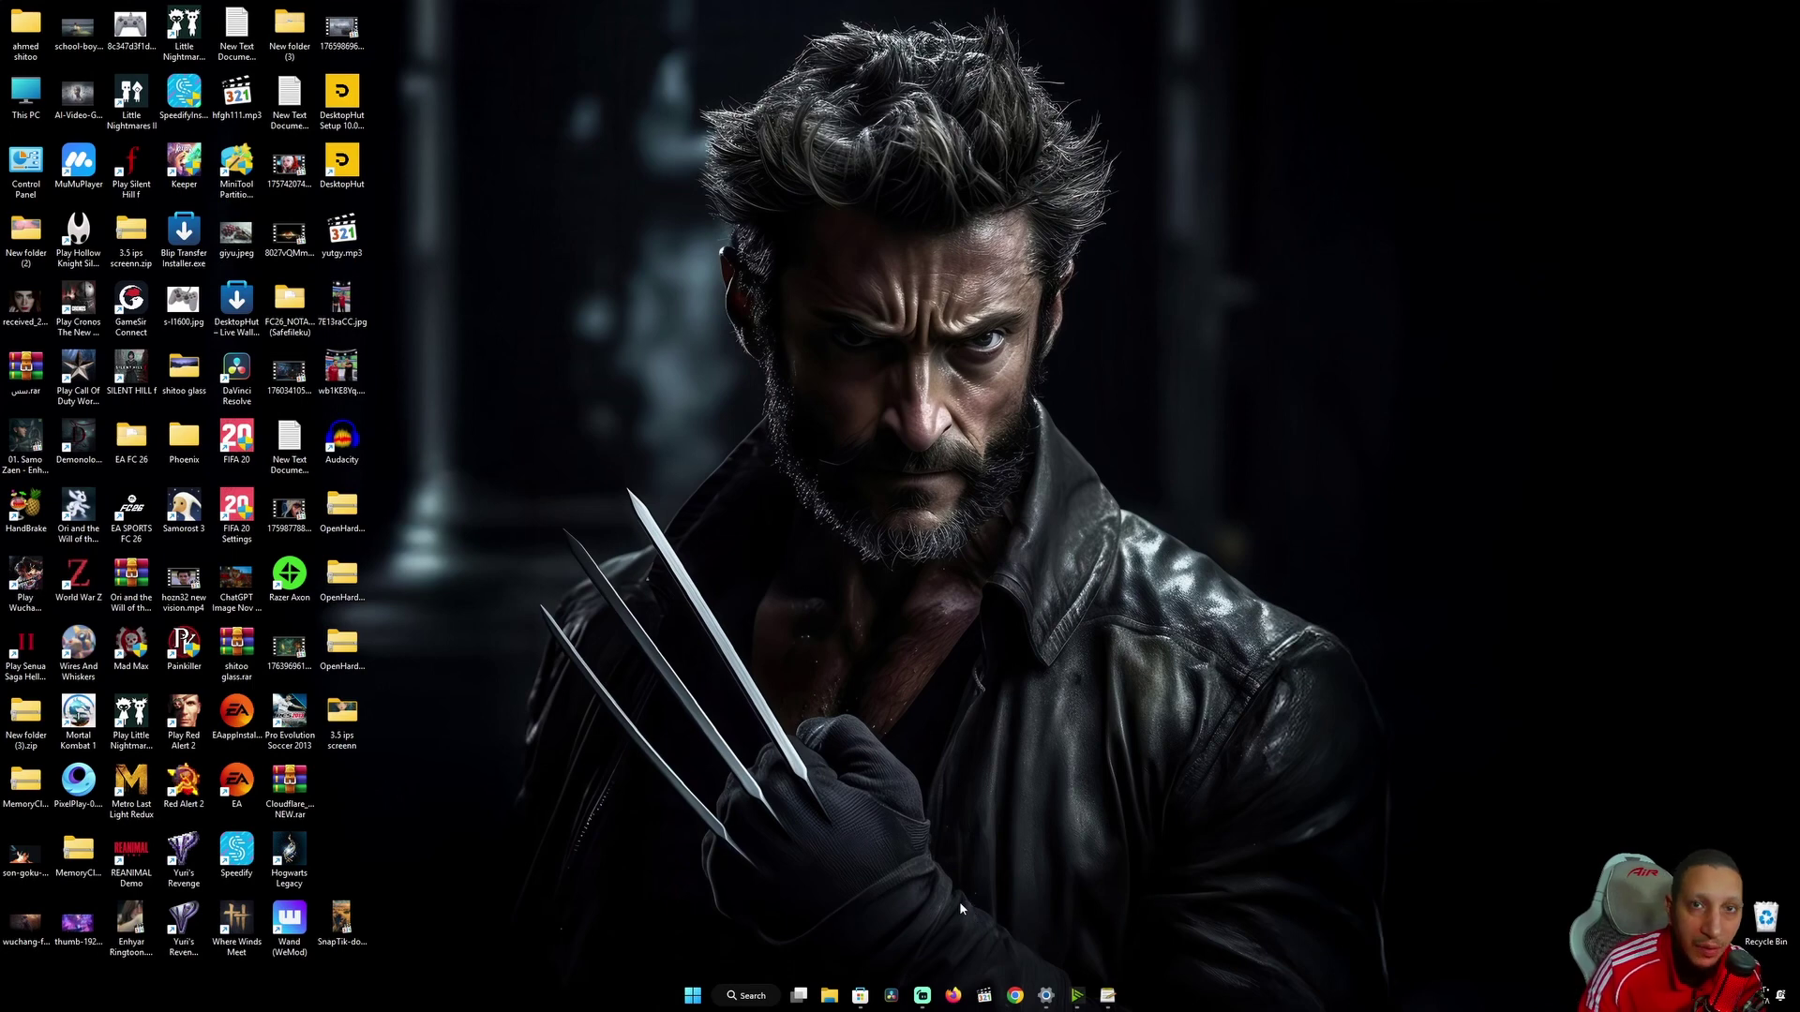
pyautogui.click(860, 995)
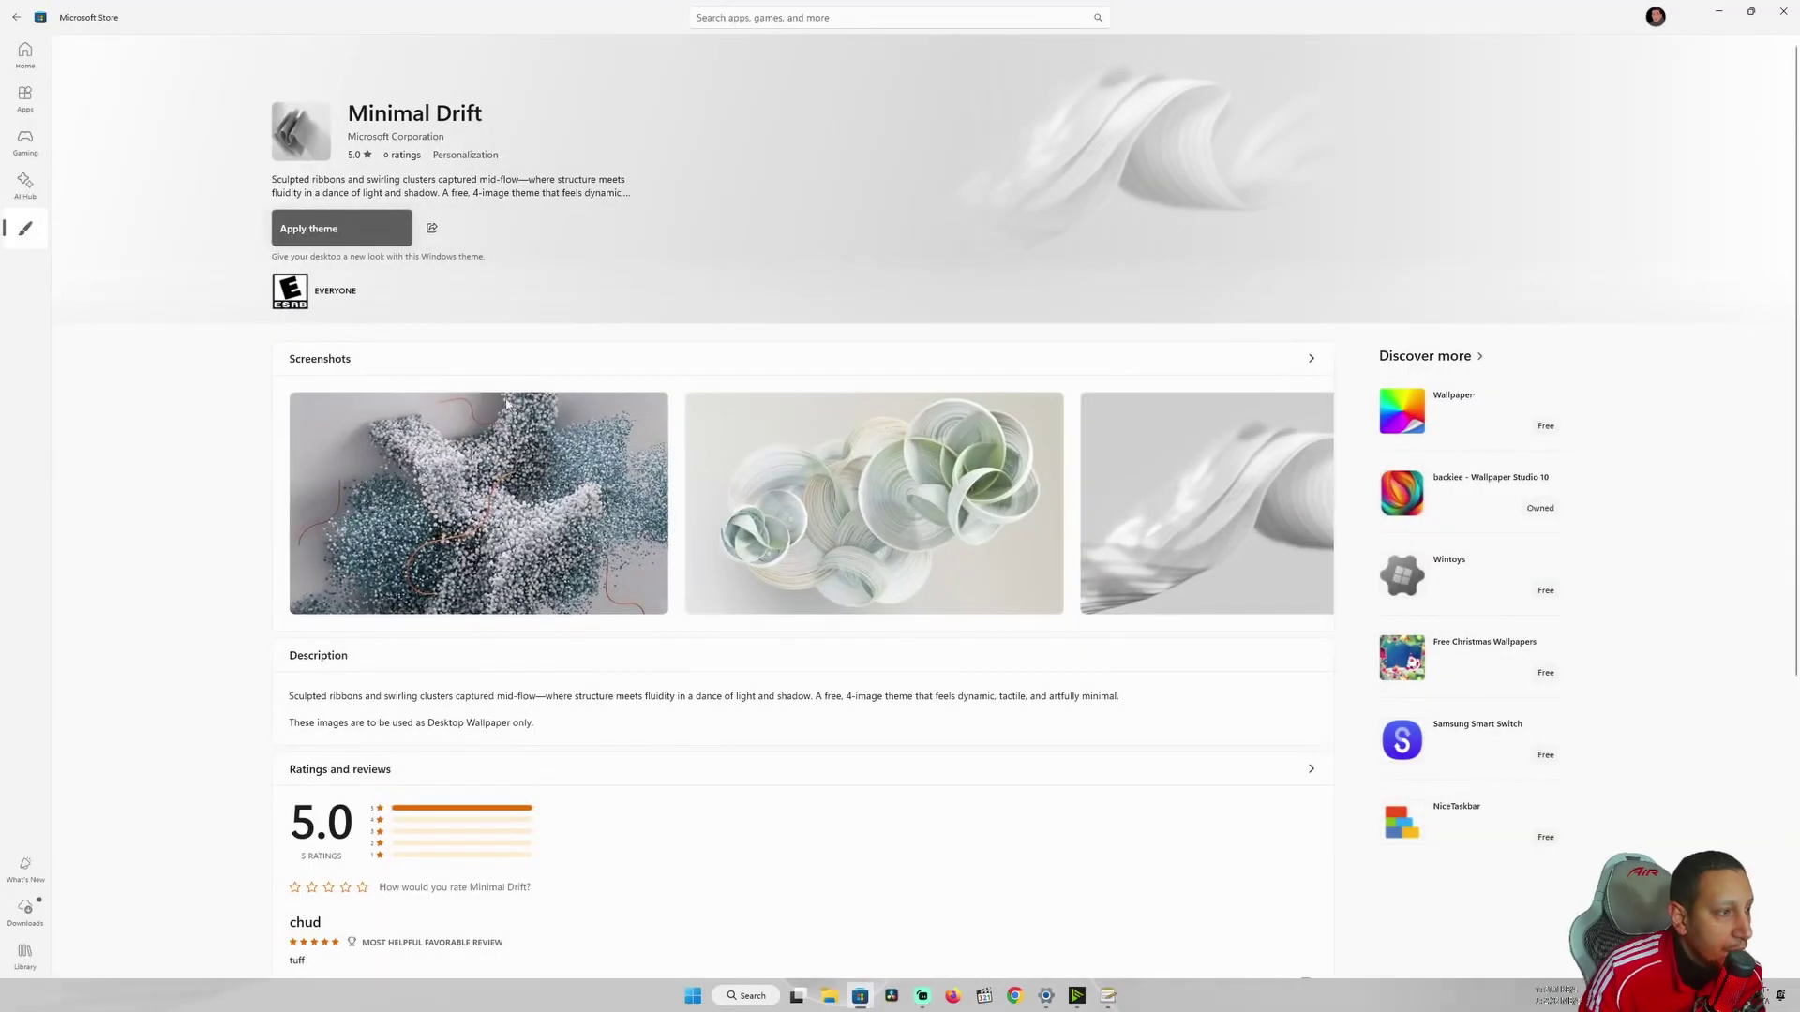
pyautogui.click(1719, 16)
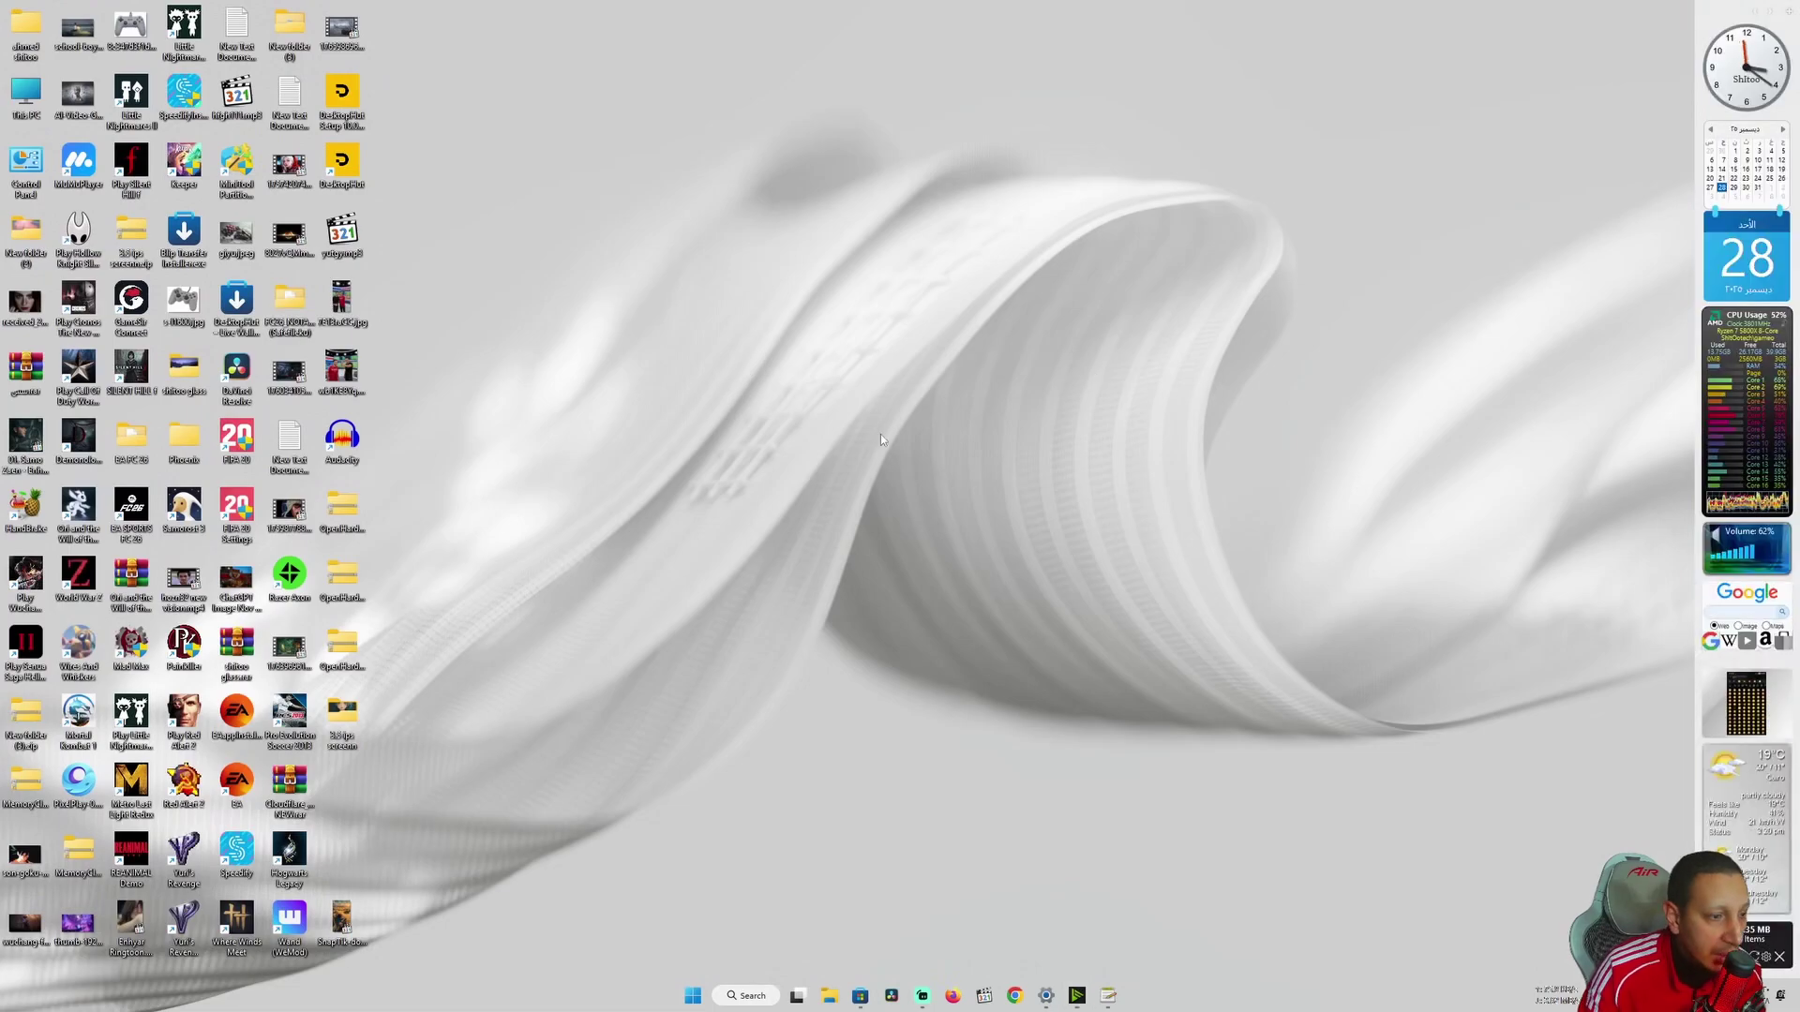
pyautogui.click(693, 996)
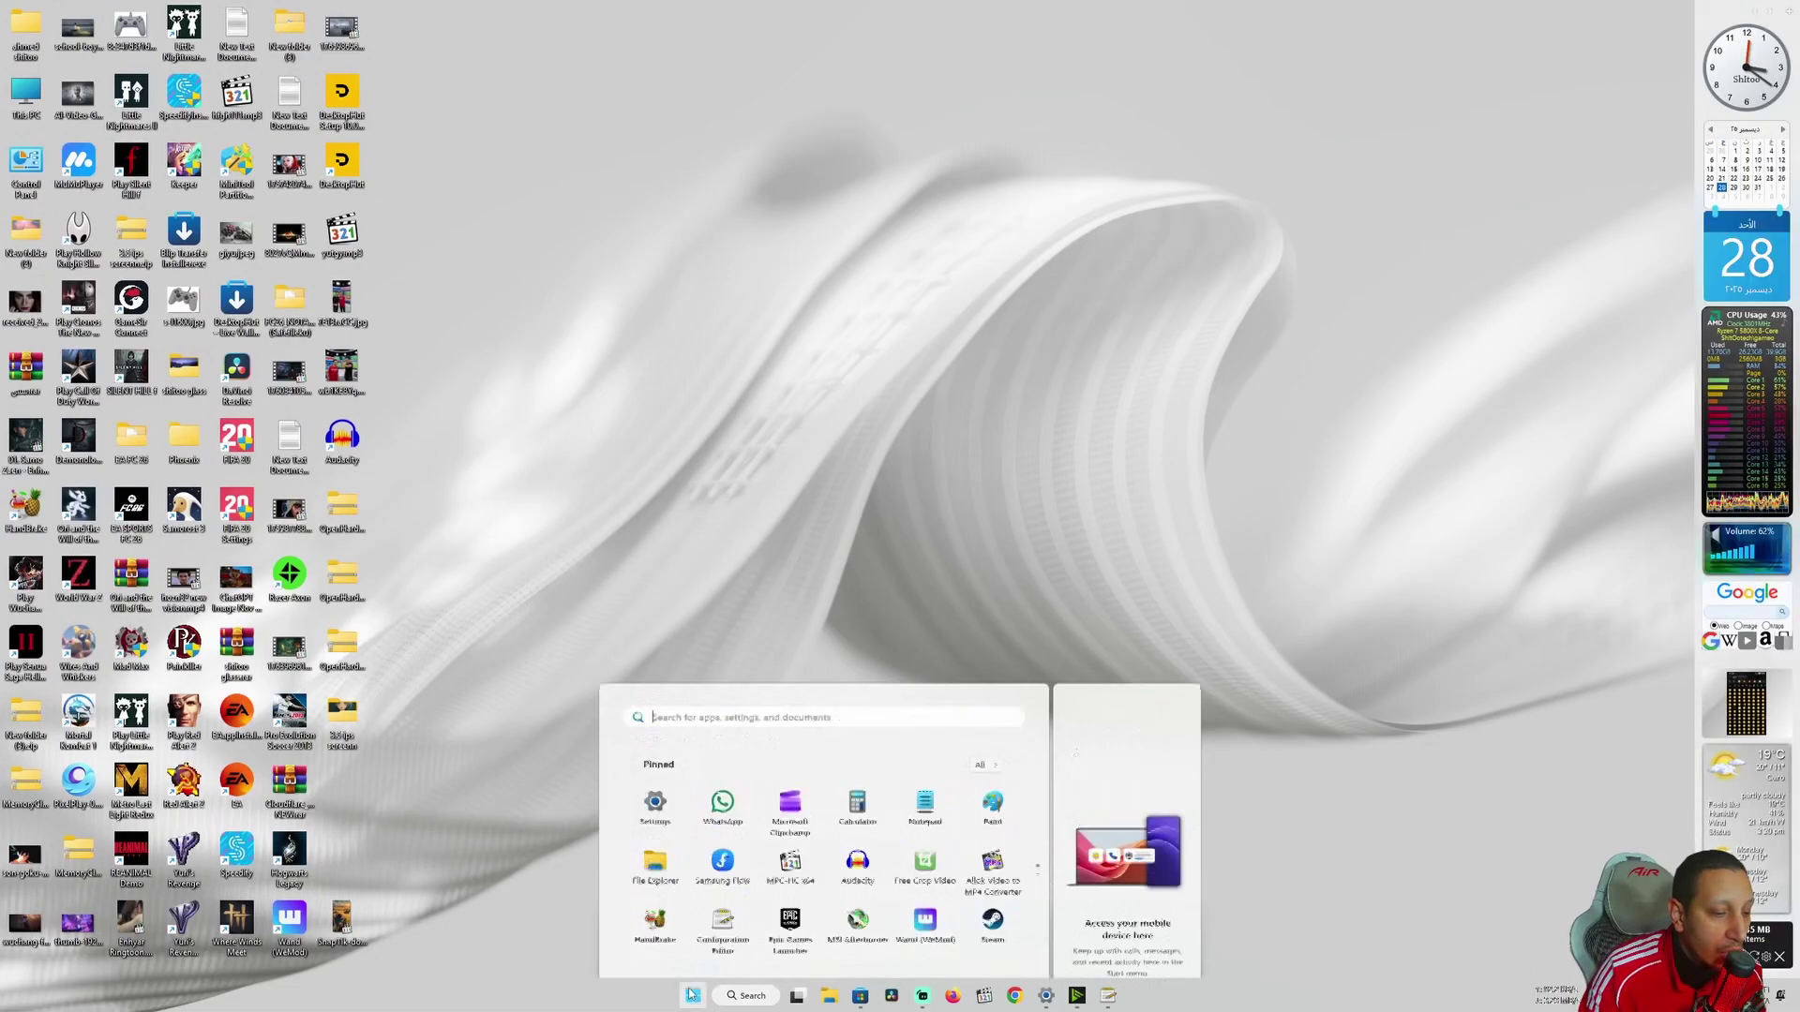
pyautogui.click(881, 347)
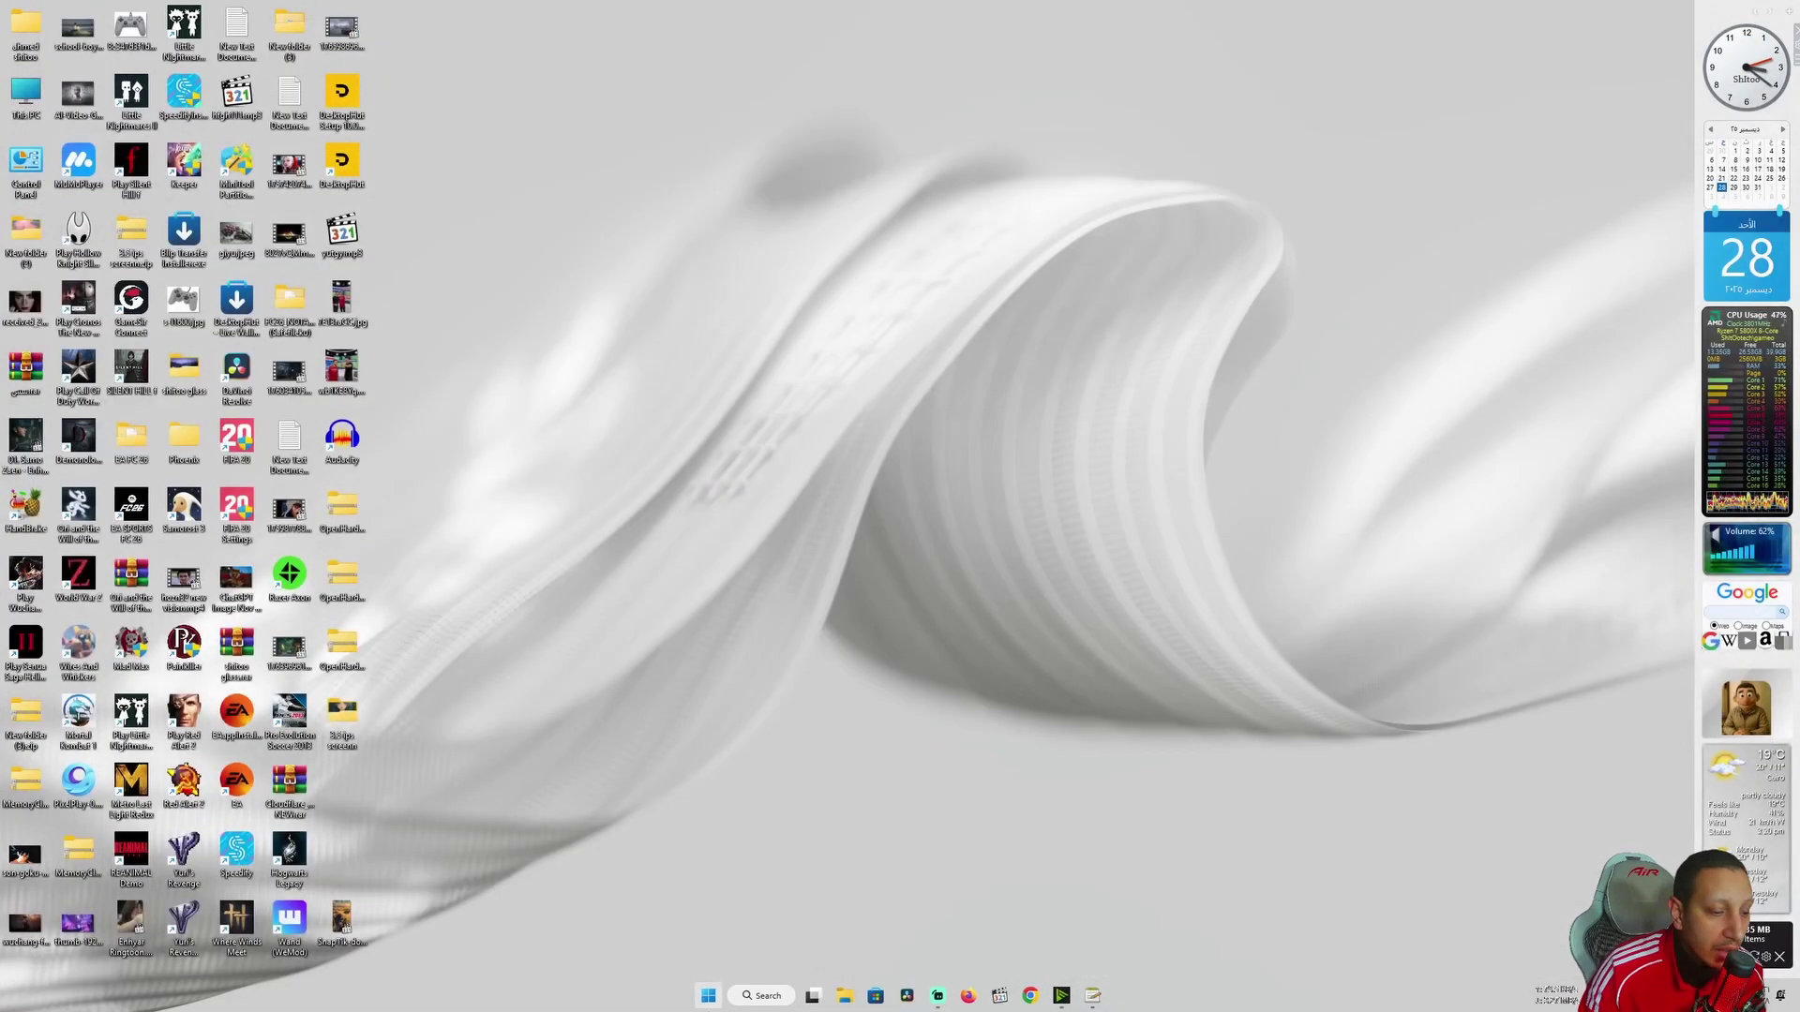
# Switch to Windows Settings and uninstall the Minimal Drift theme from the installed apps
pyautogui.click(705, 995)
pyautogui.click(654, 664)
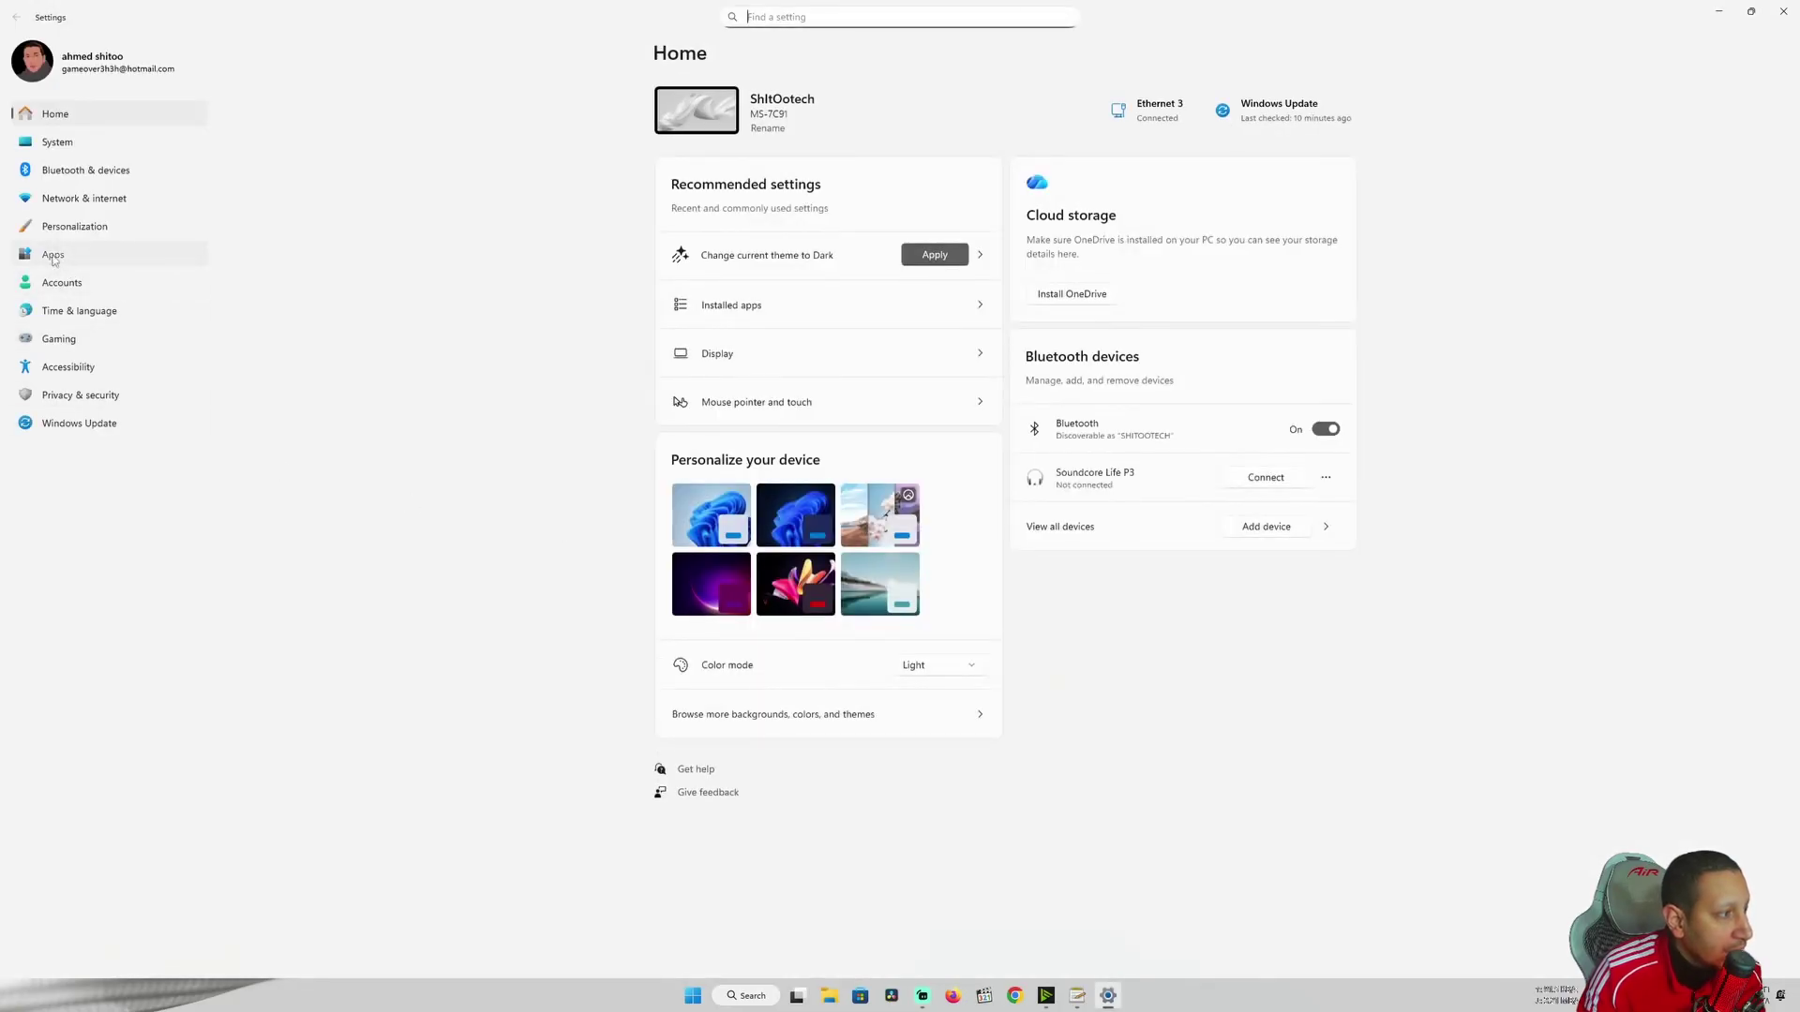
pyautogui.click(53, 255)
pyautogui.click(742, 111)
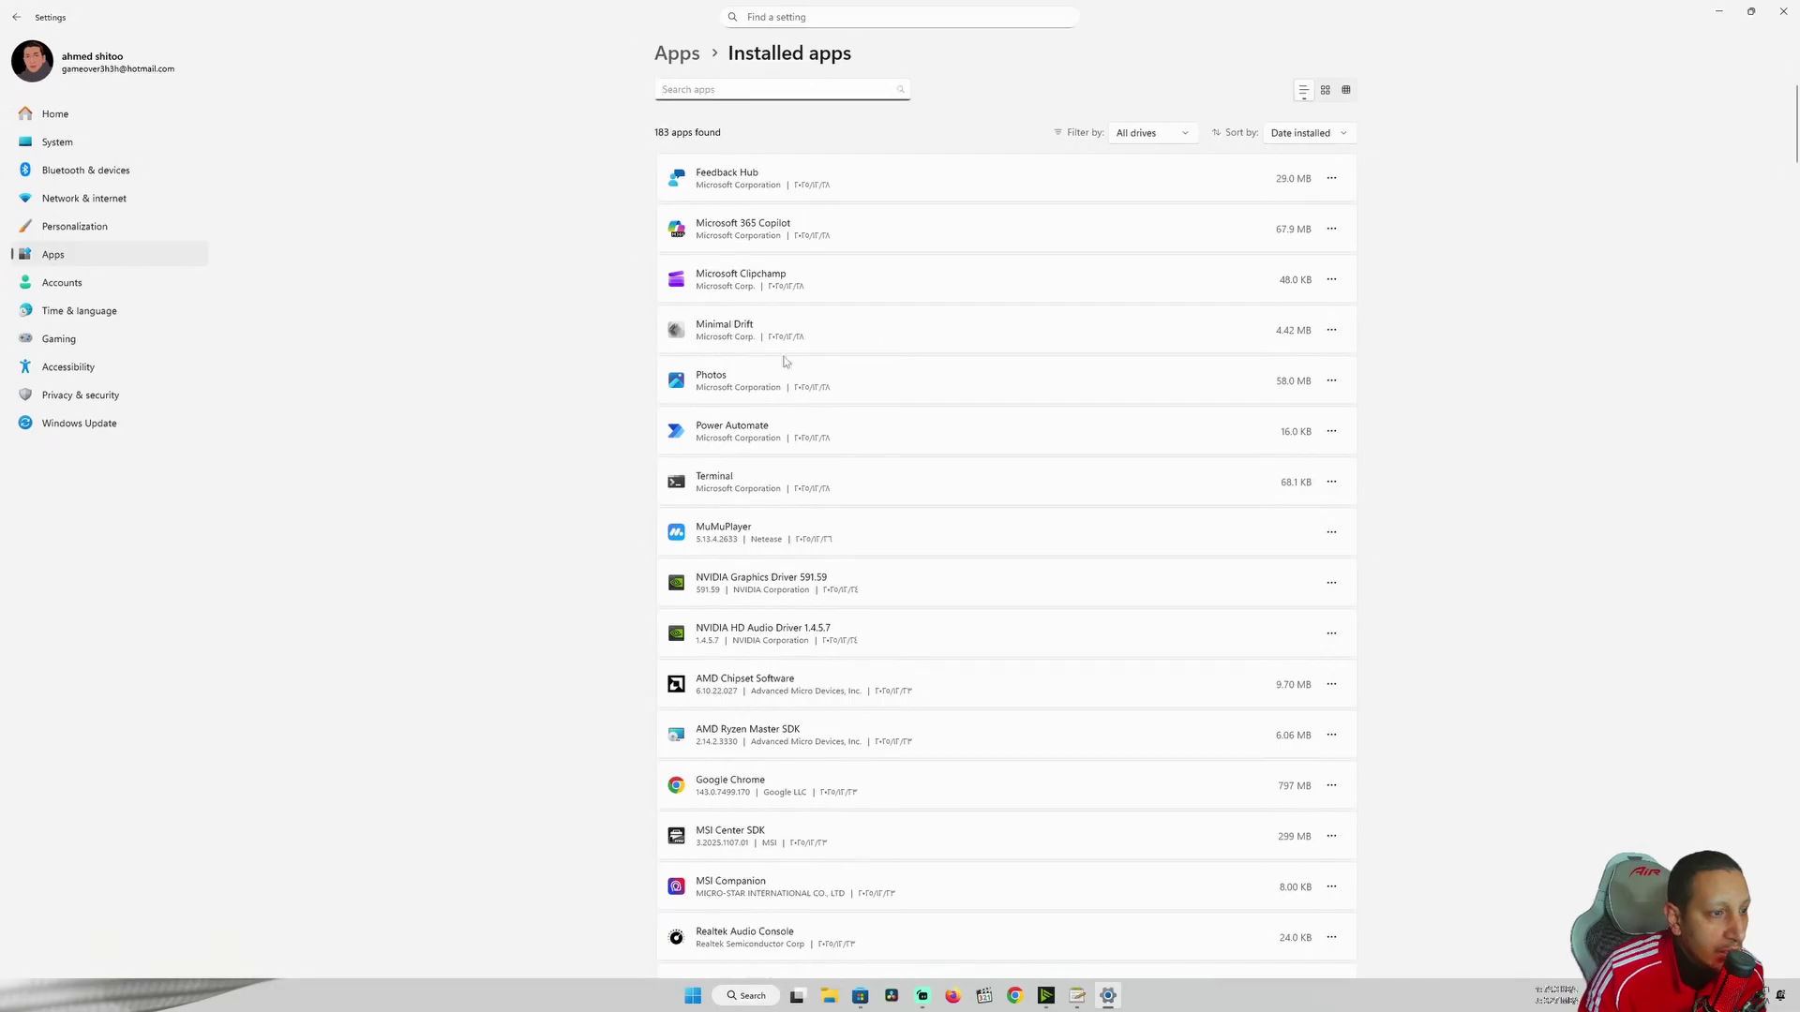
pyautogui.click(1331, 330)
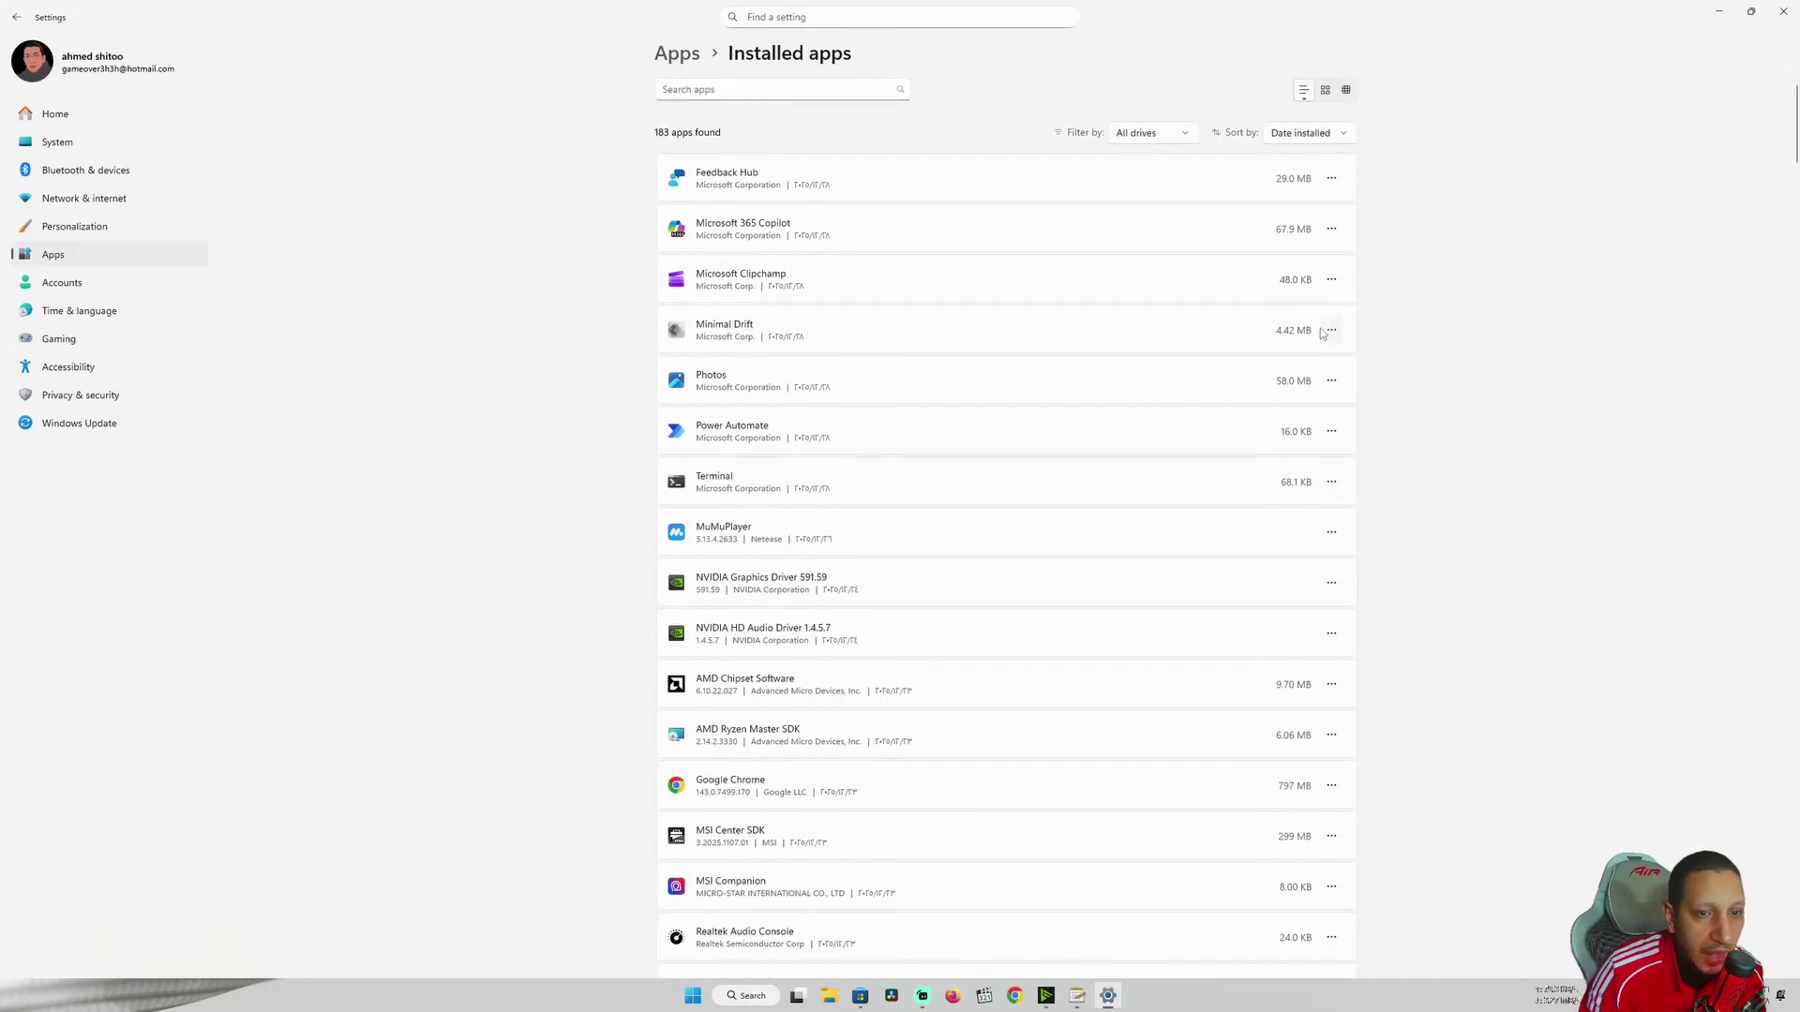
pyautogui.click(1183, 403)
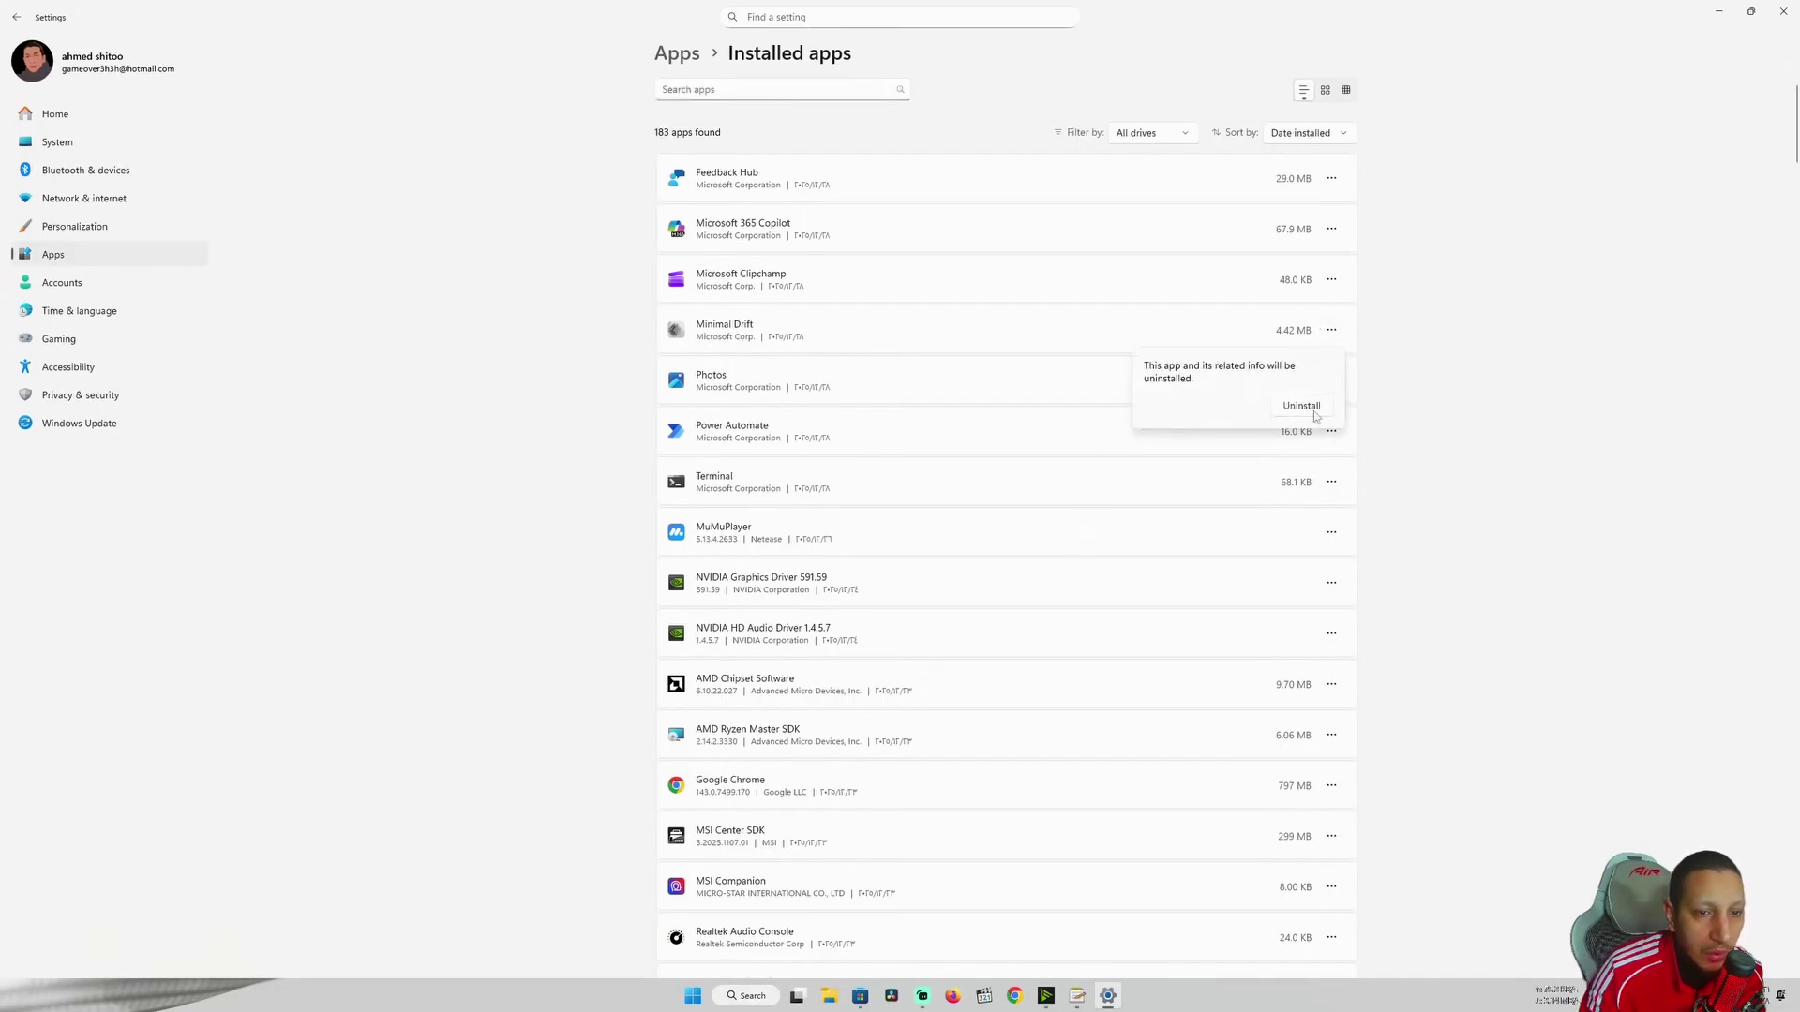
pyautogui.click(1315, 411)
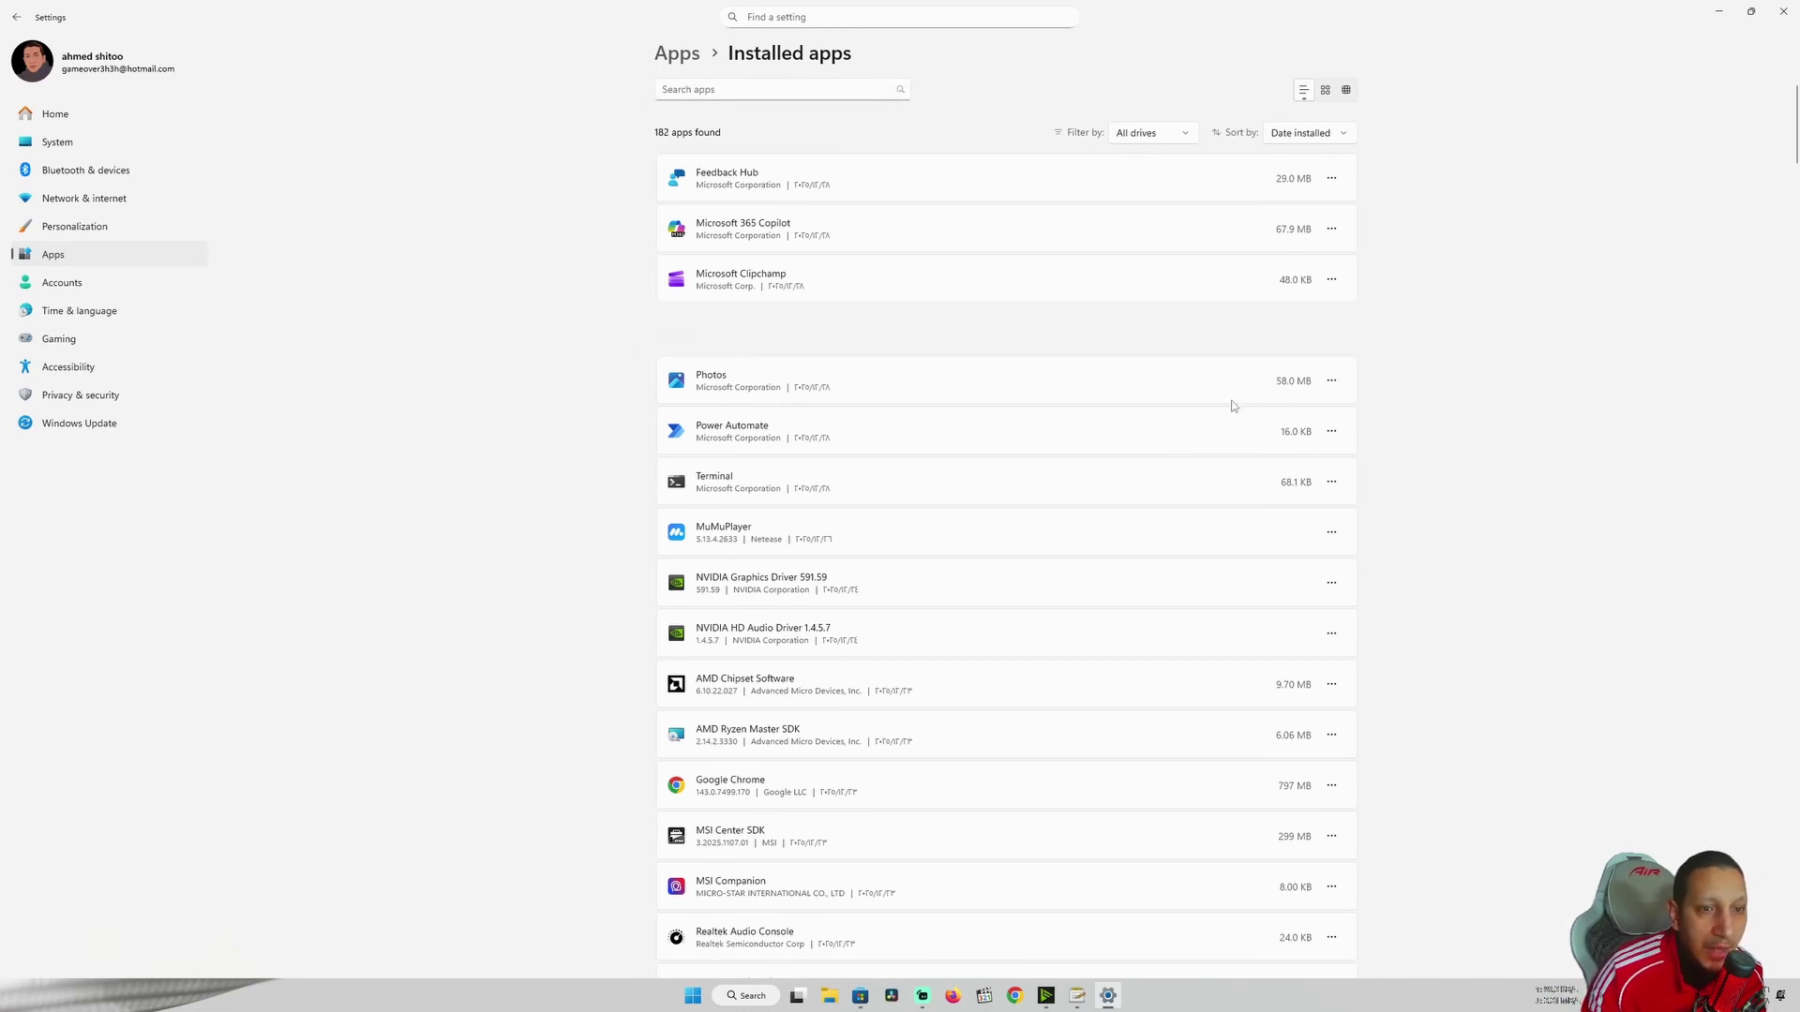
pyautogui.click(1718, 11)
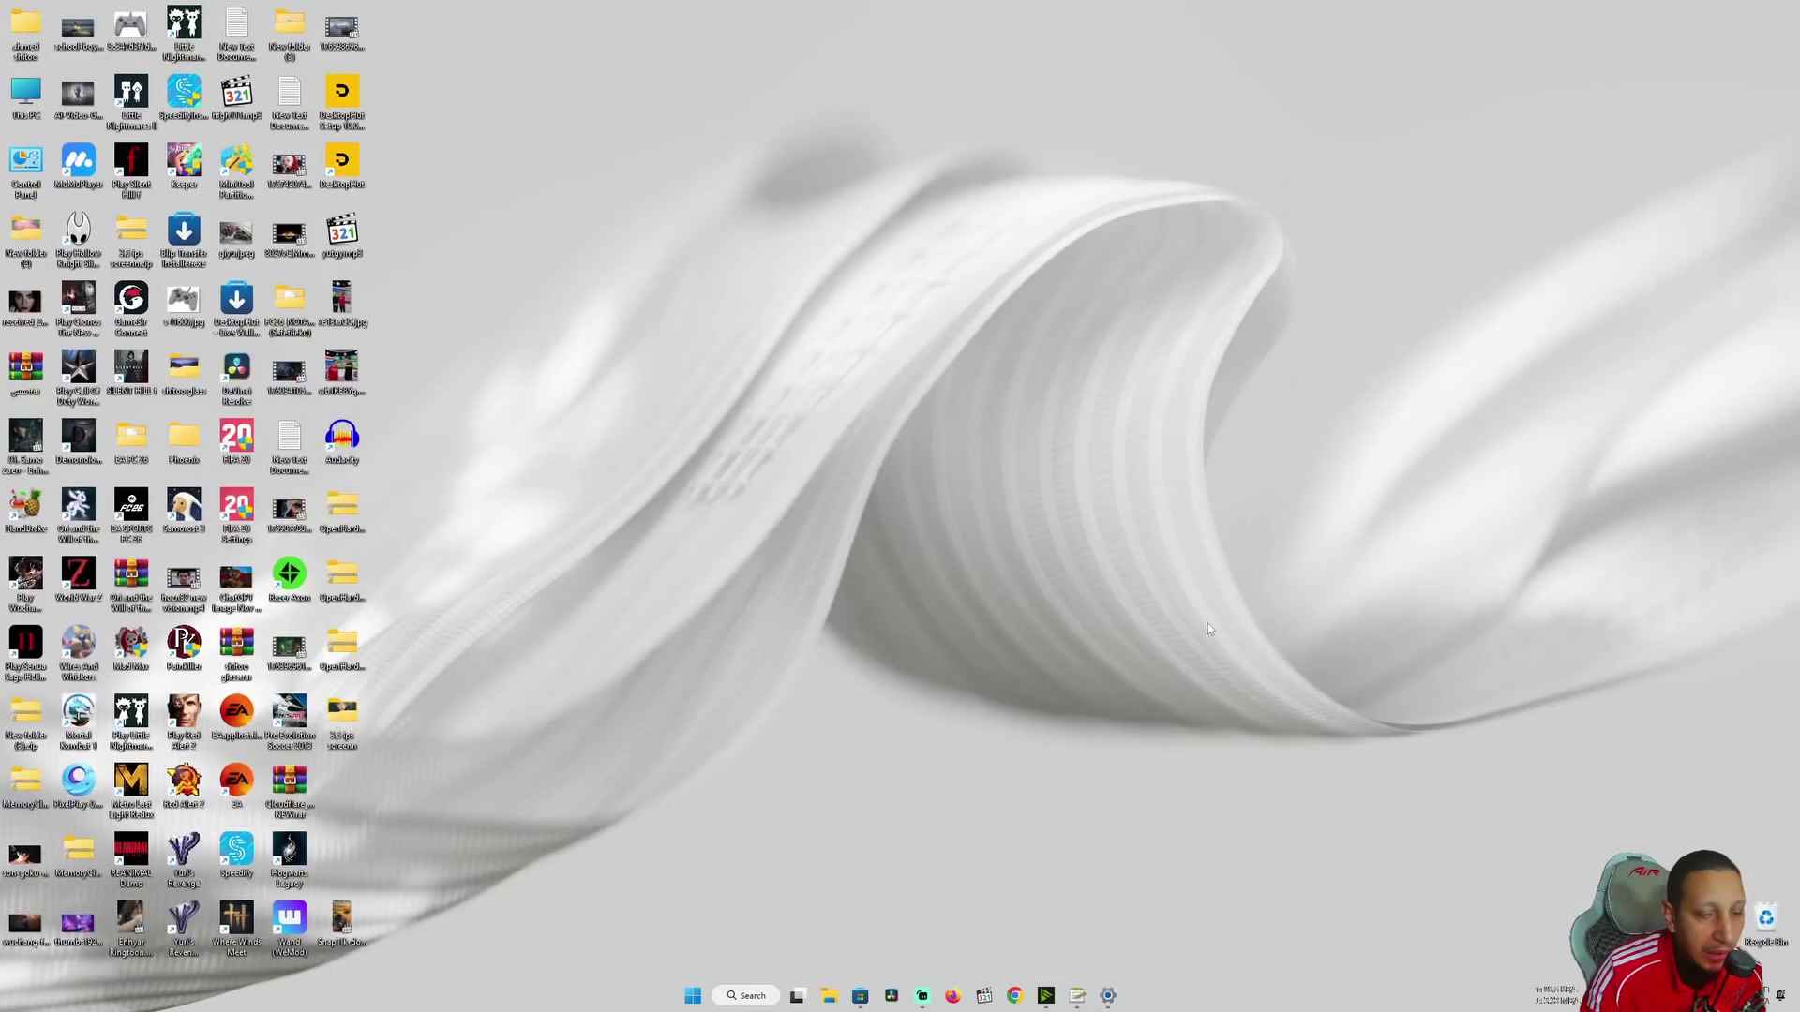
pyautogui.click(692, 995)
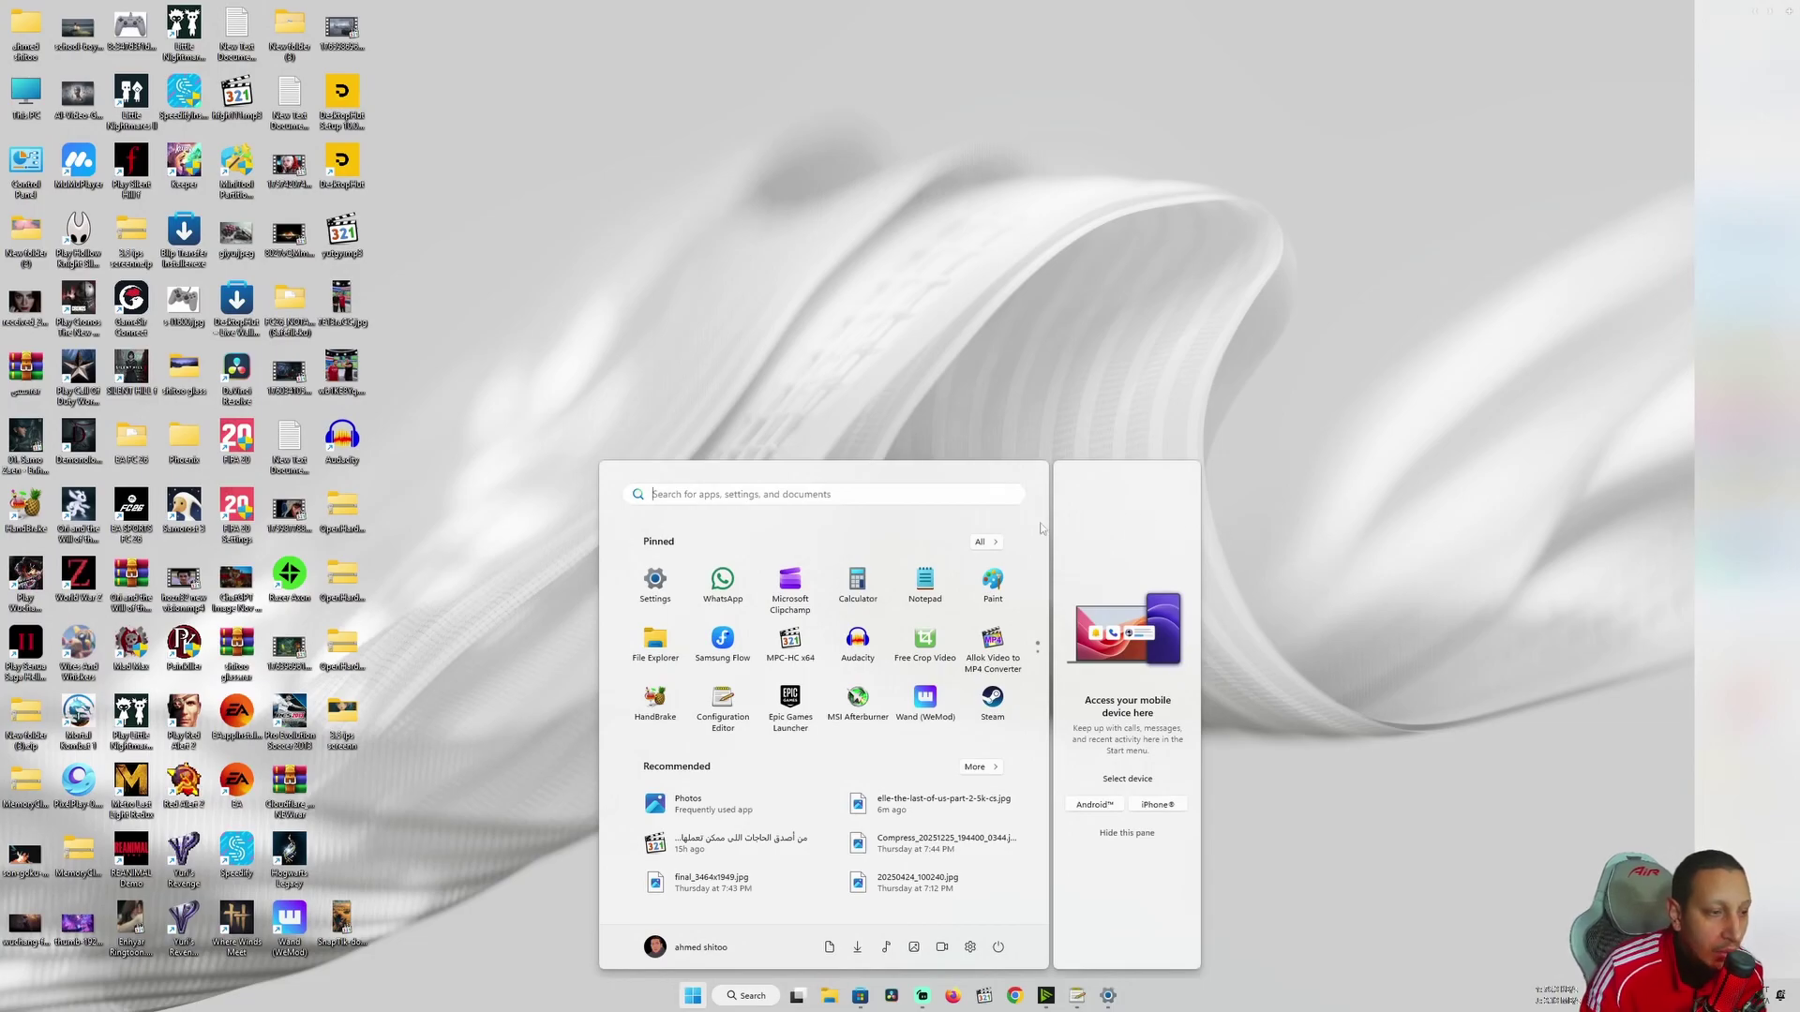
pyautogui.click(655, 582)
pyautogui.press('super+d')
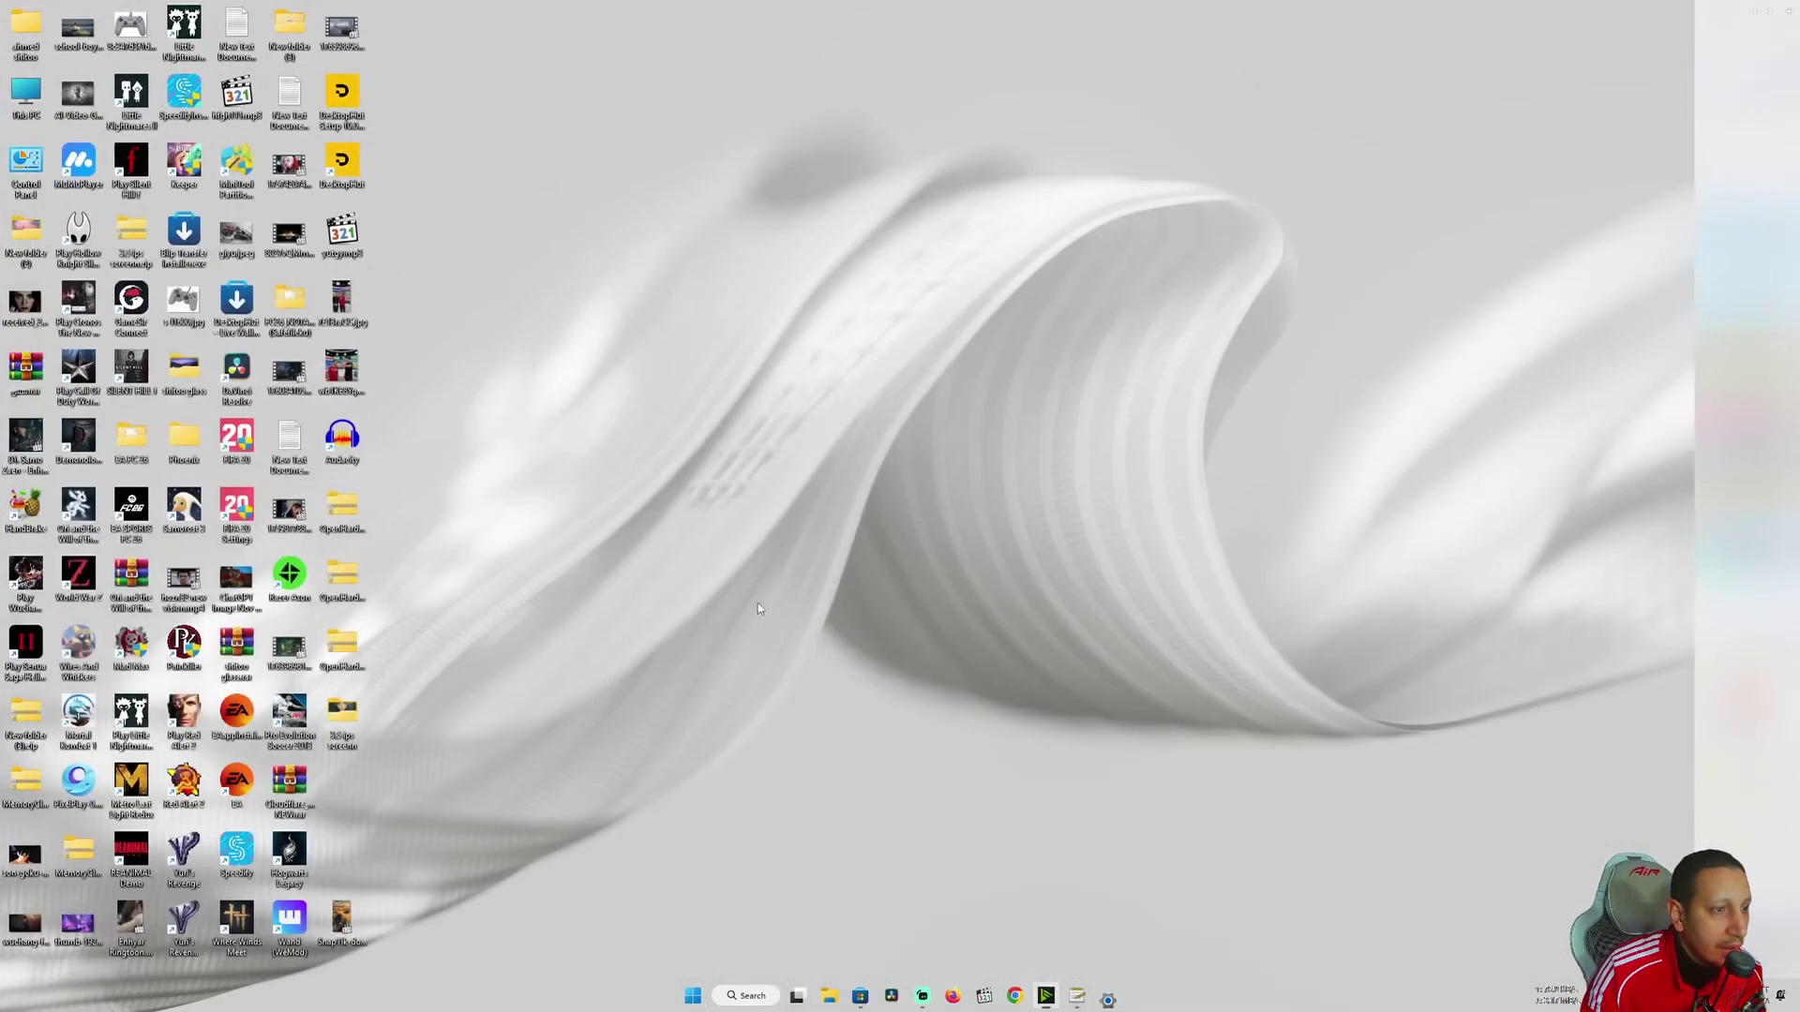
# Set the Windows color mode to Dark in the personalization settings and close Settings
pyautogui.rightClick(575, 253)
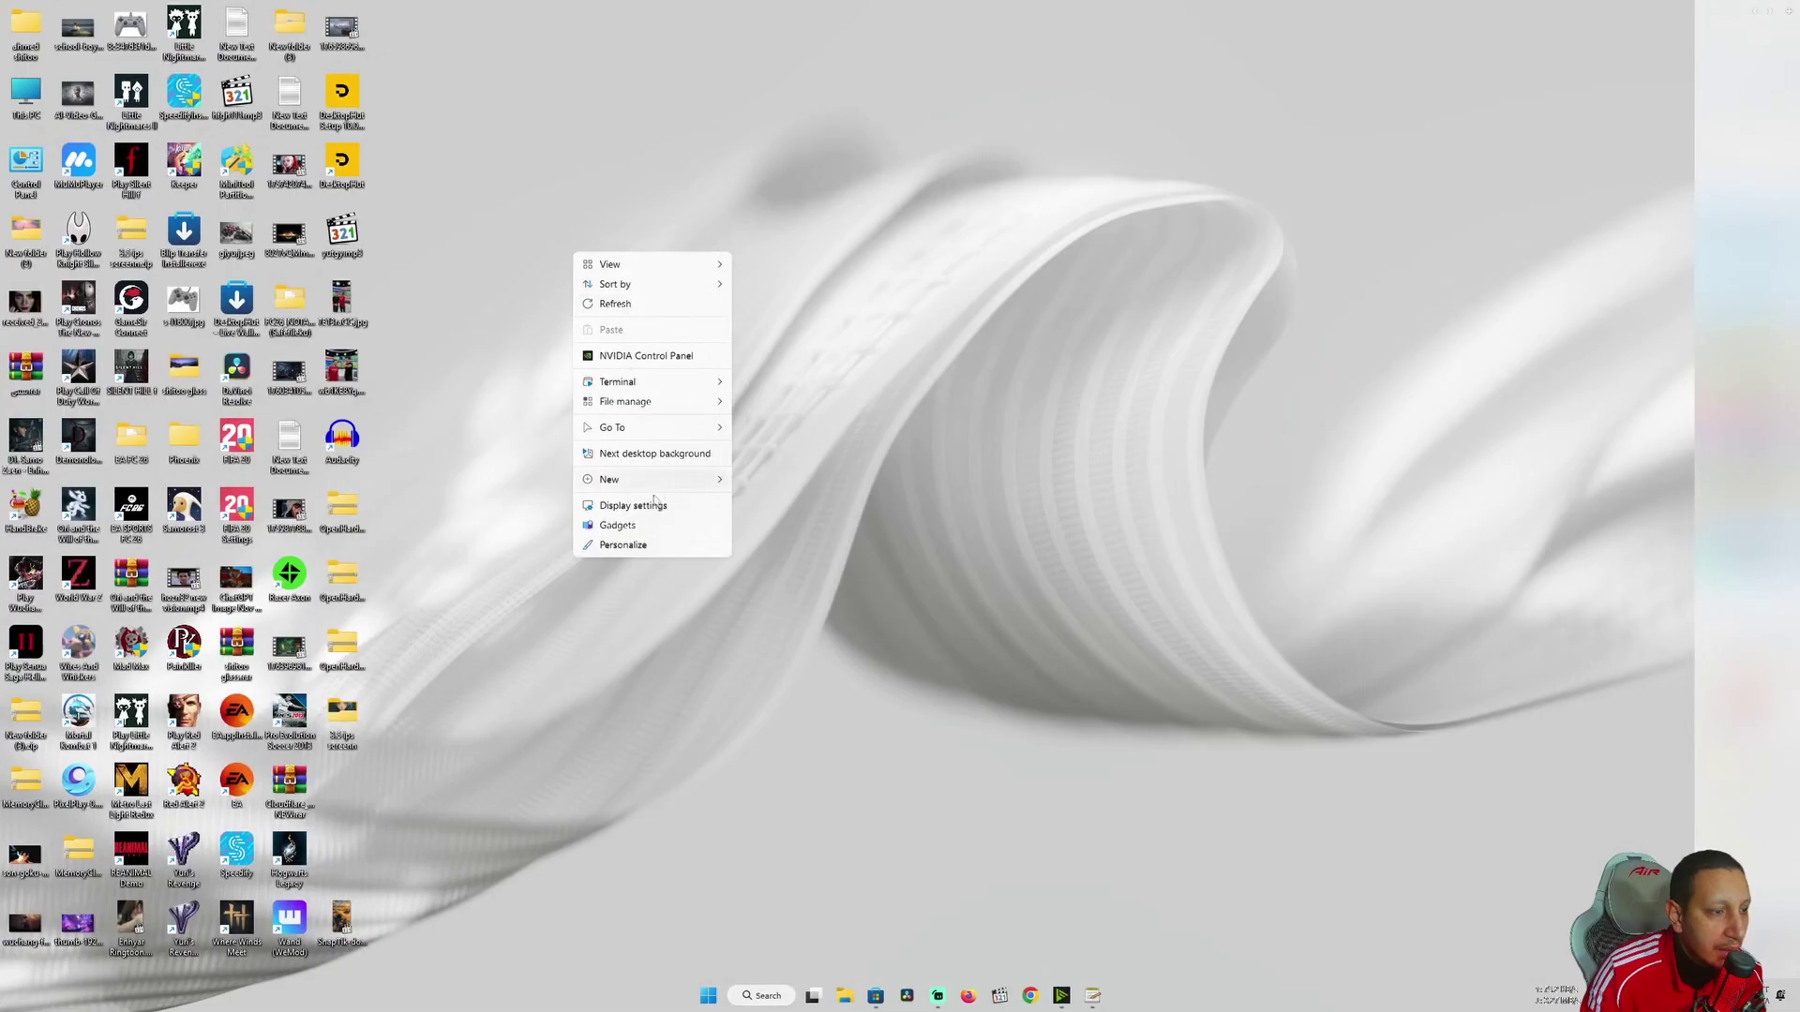
pyautogui.click(623, 545)
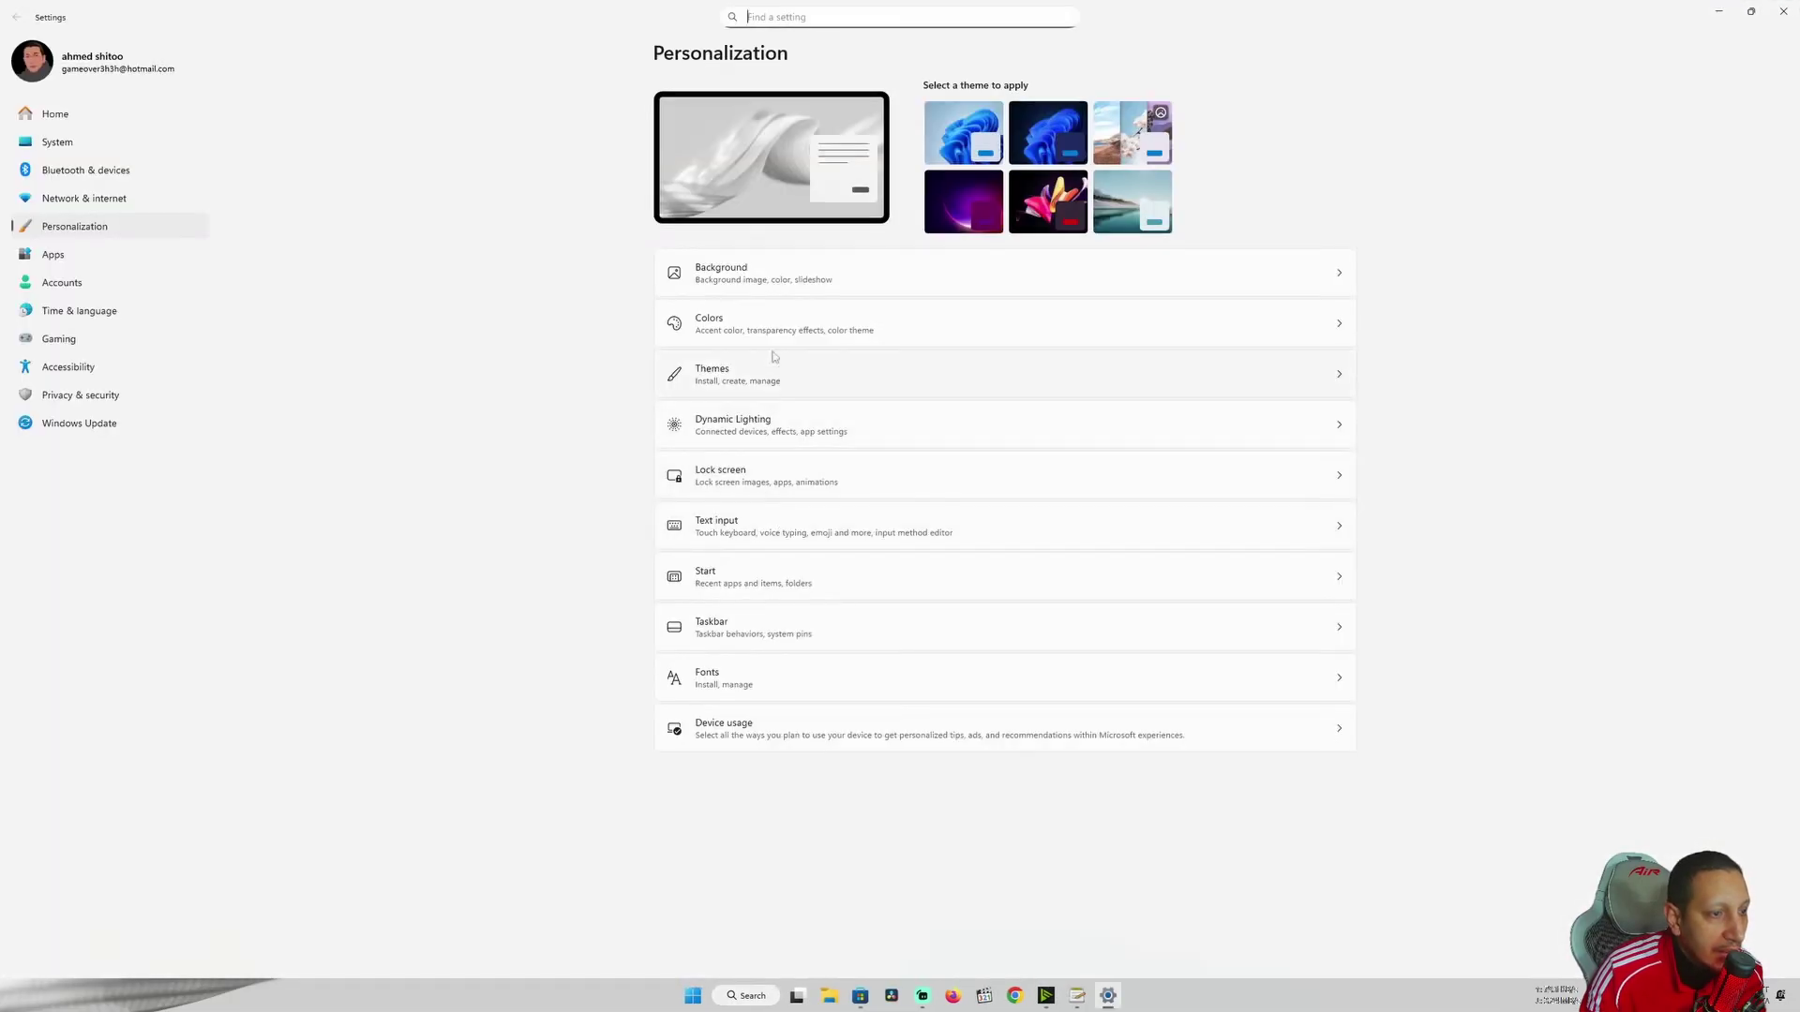
pyautogui.click(771, 331)
pyautogui.click(1284, 246)
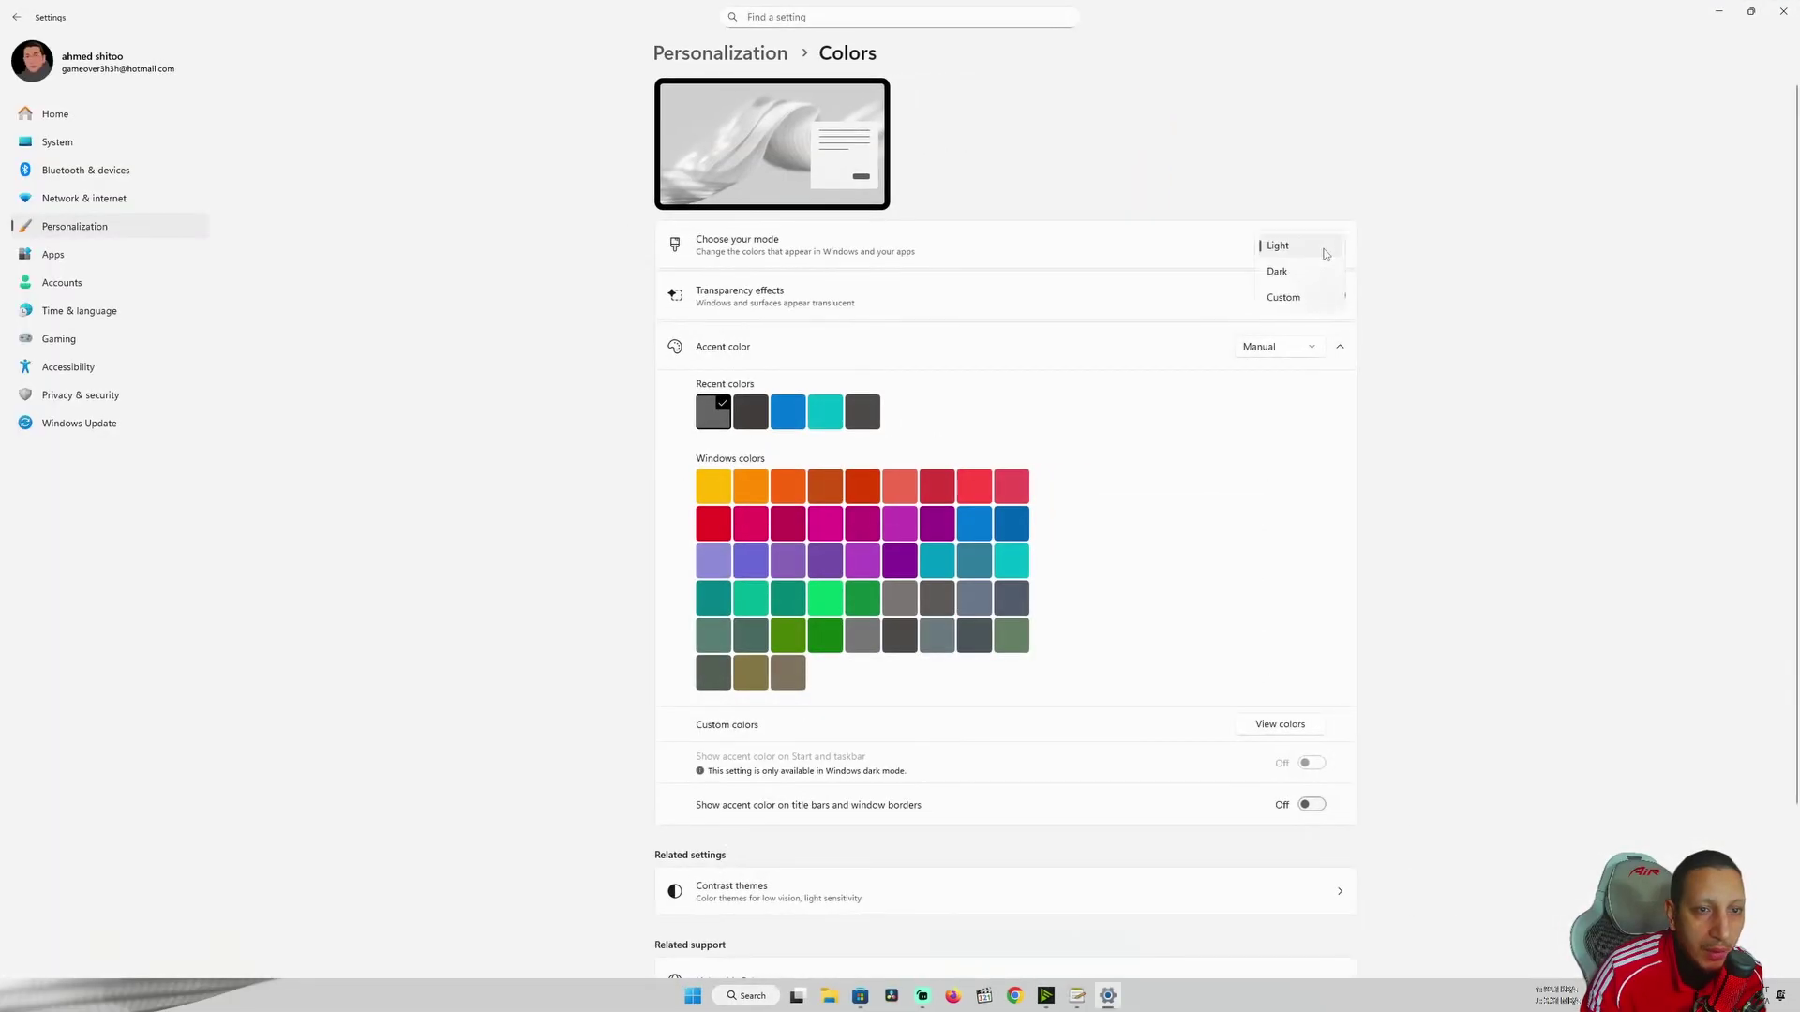
pyautogui.click(1290, 273)
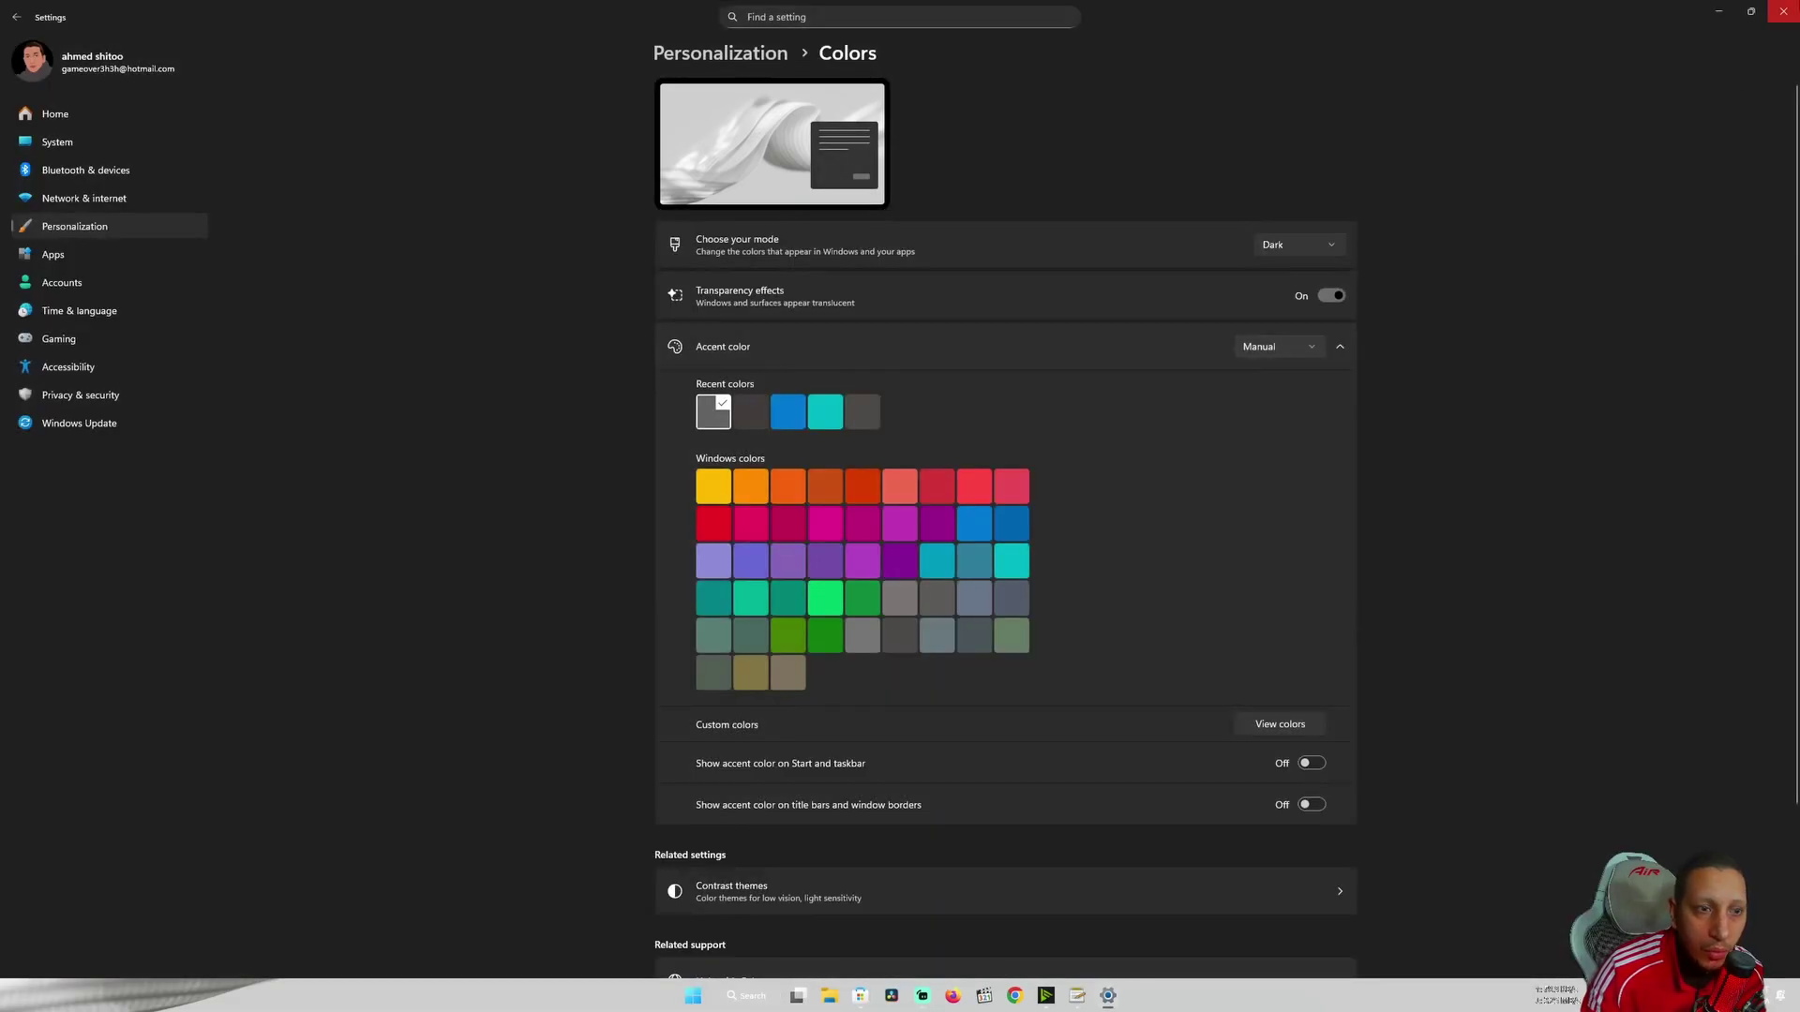
pyautogui.click(1783, 12)
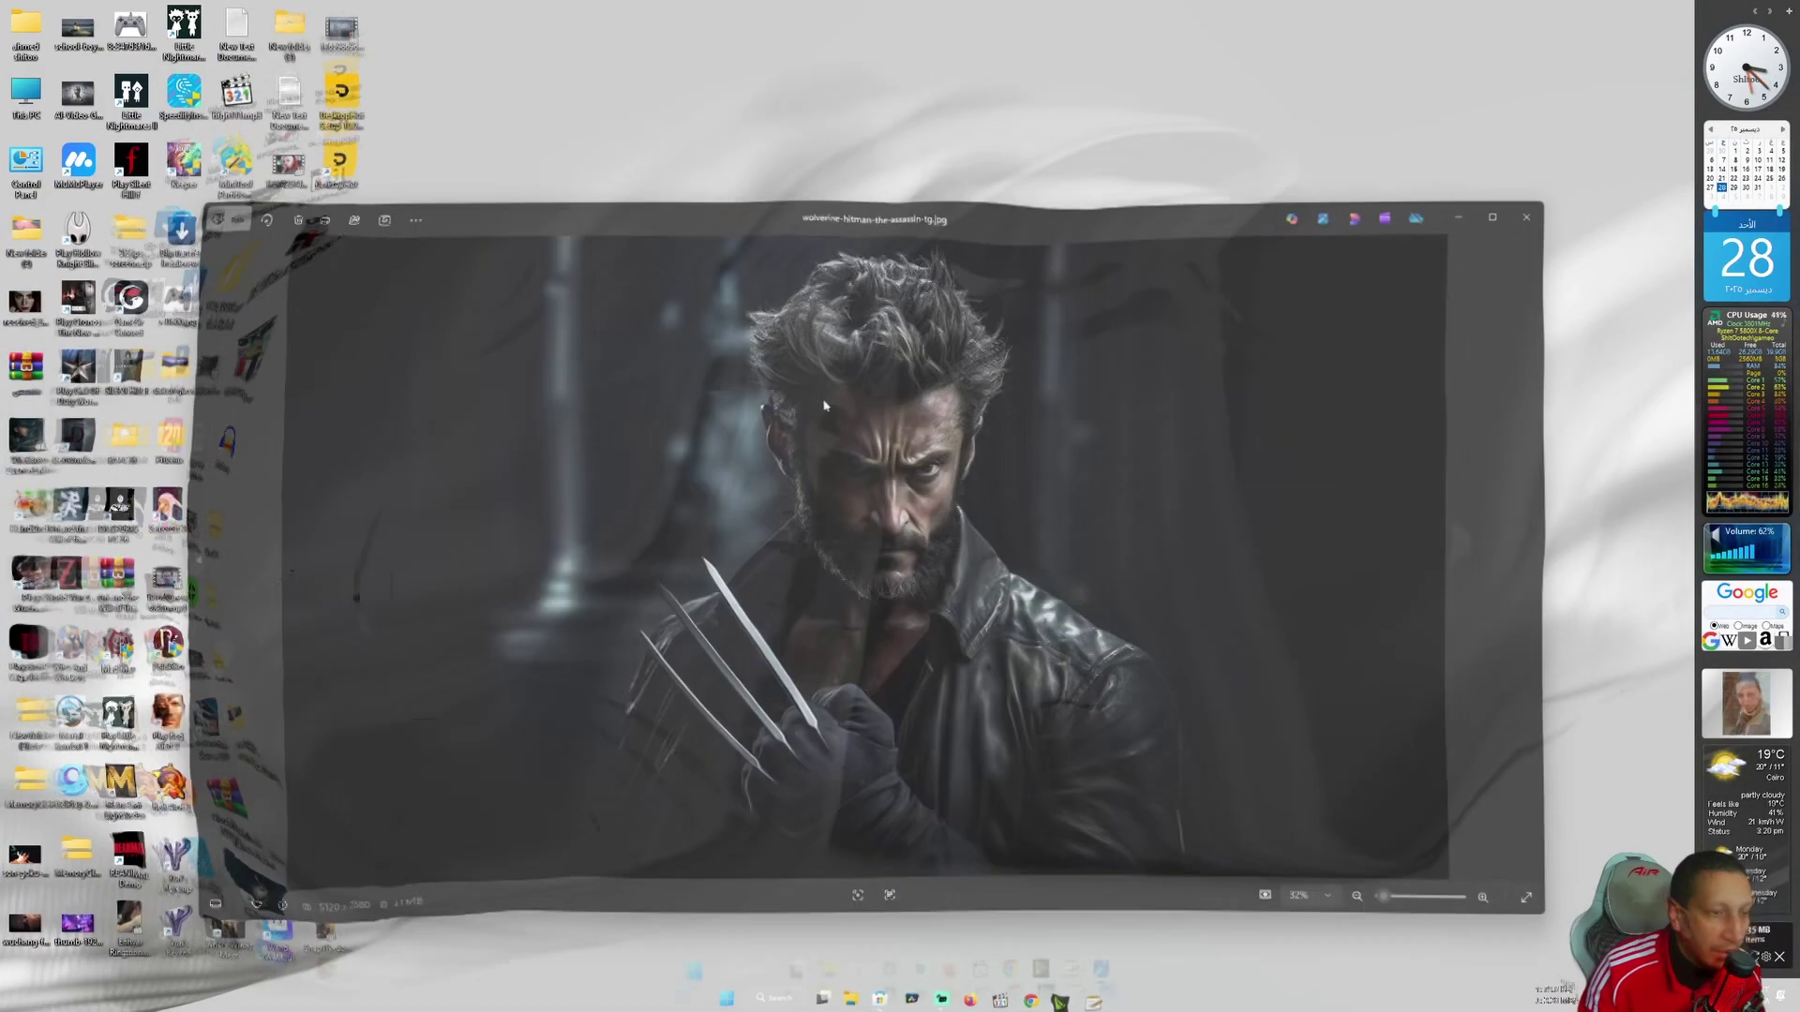
# Set the open image wolverine-hitman-the-assassin-tg.jpg as the desktop background and close the photo viewer
pyautogui.rightClick(818, 380)
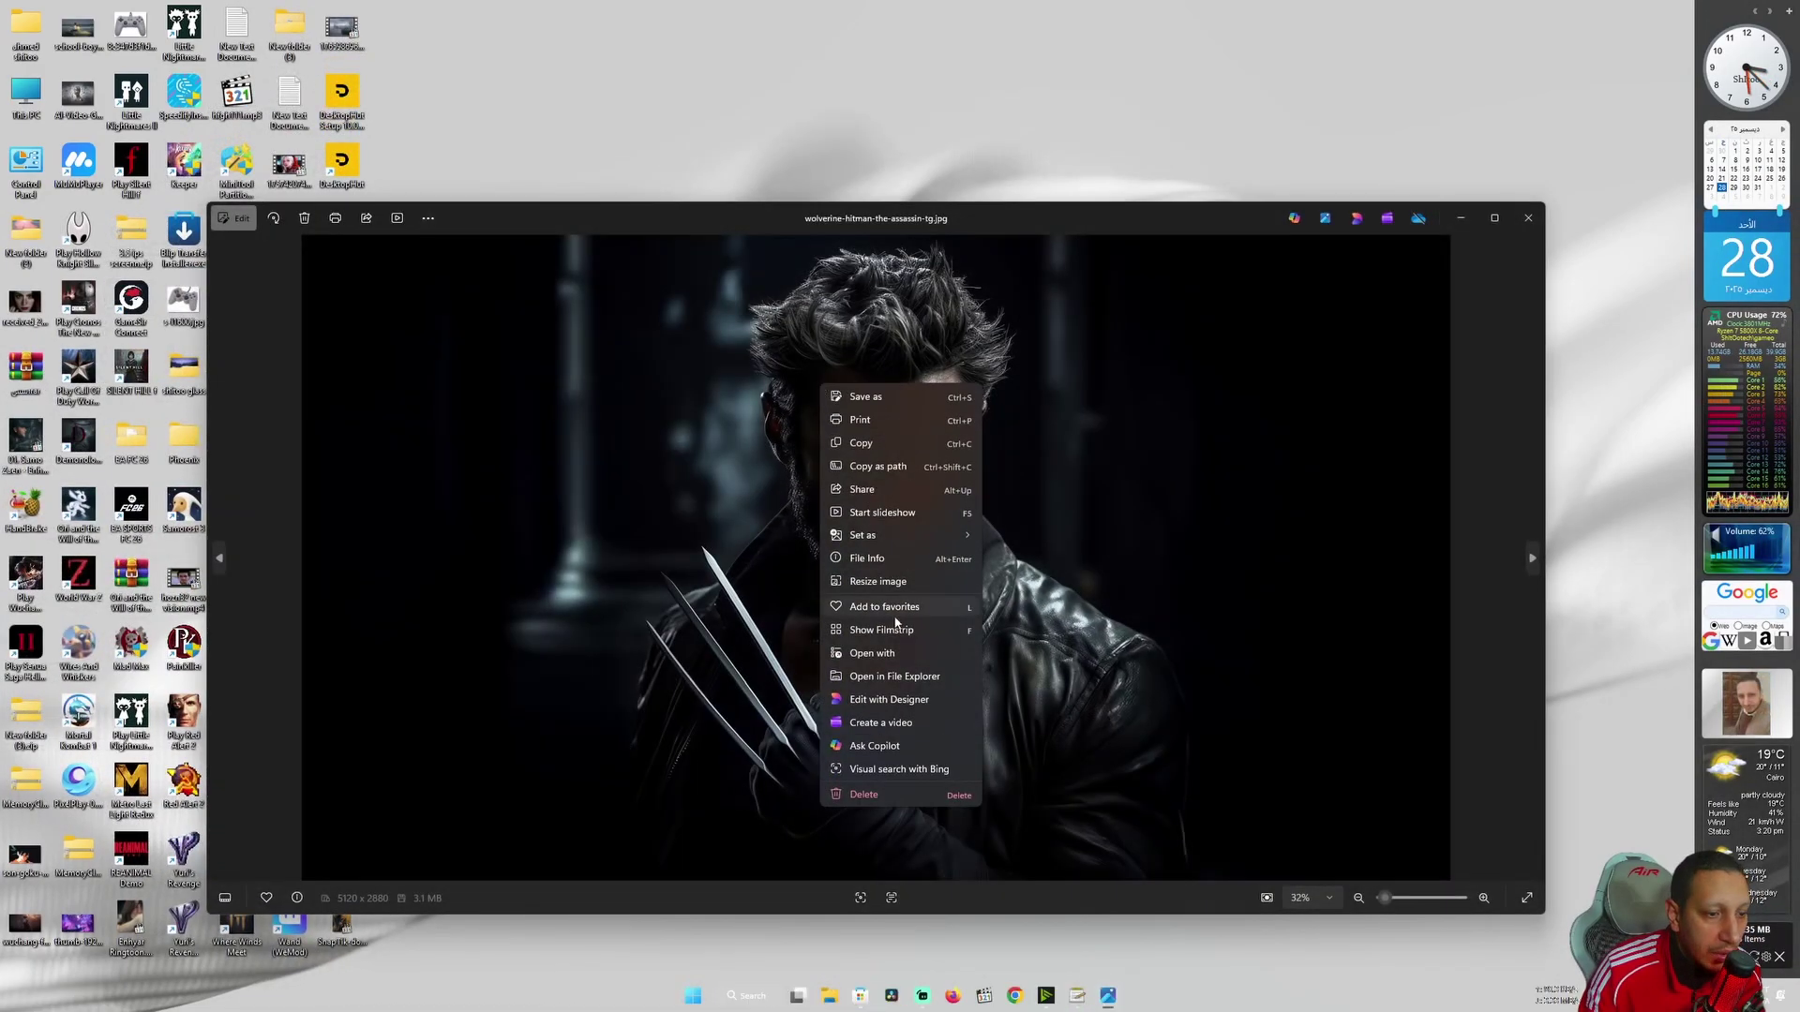
pyautogui.moveTo(907, 532)
pyautogui.click(1065, 562)
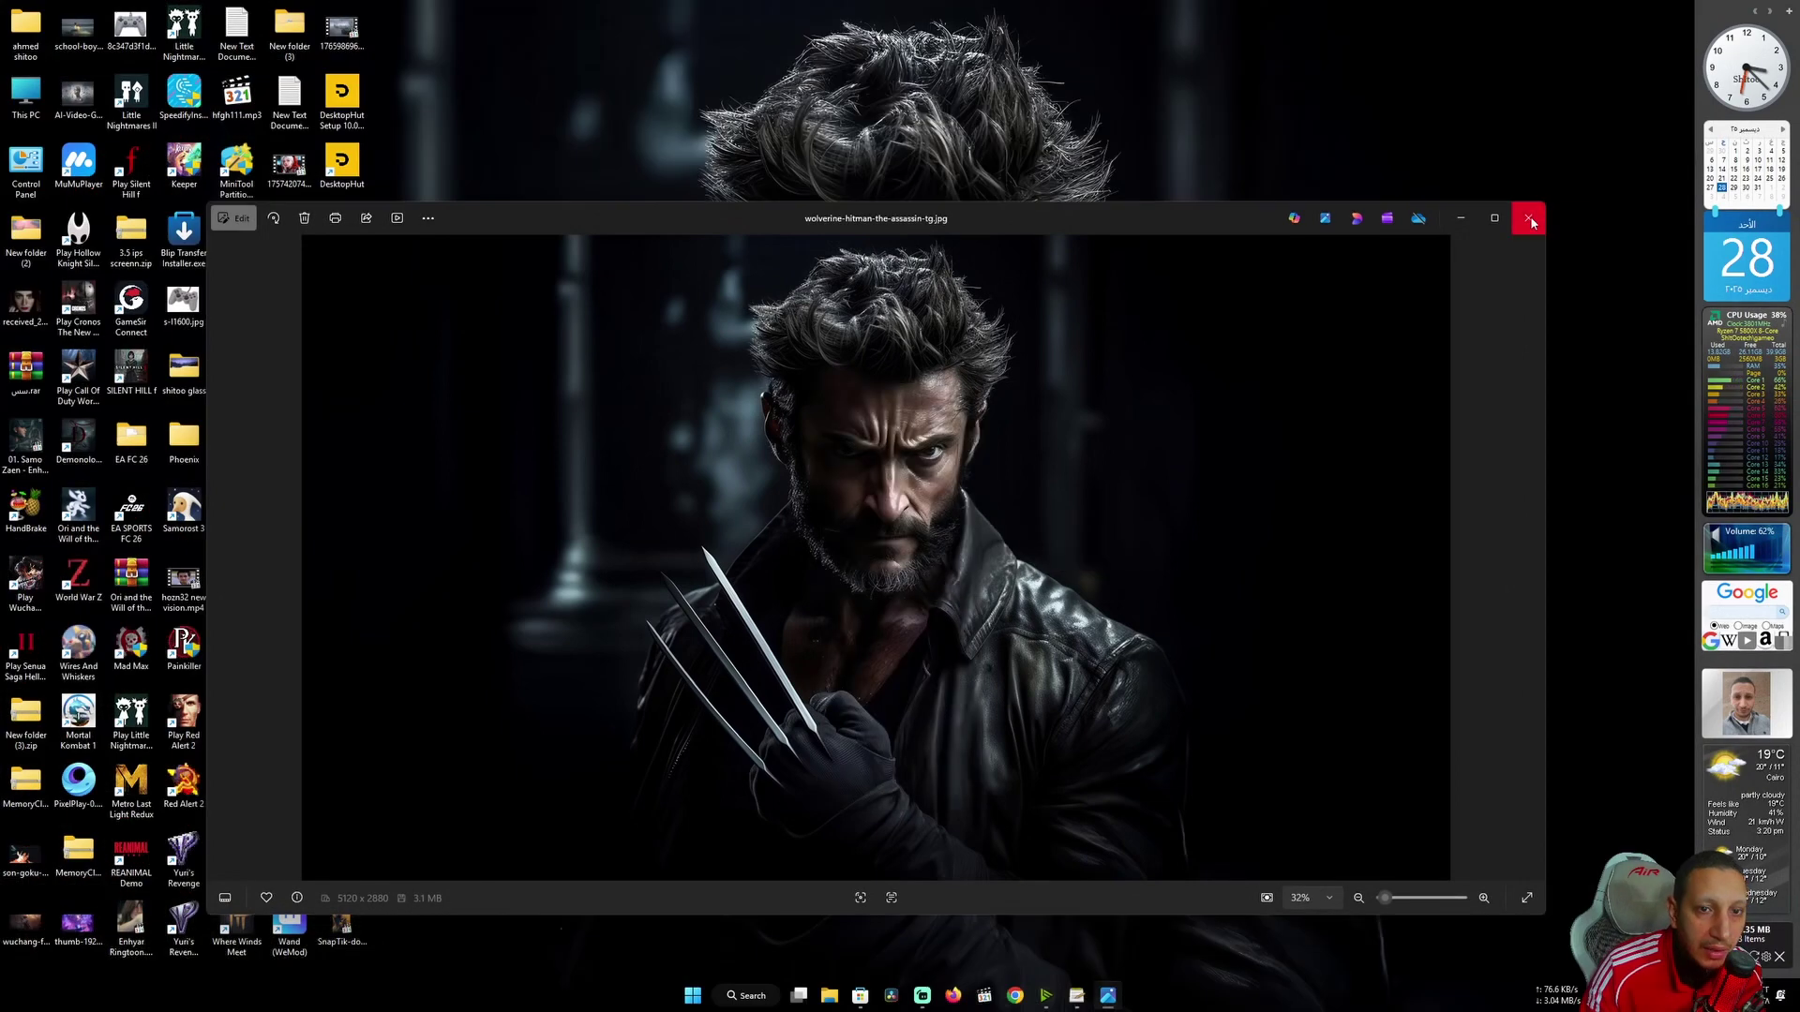
pyautogui.click(1527, 218)
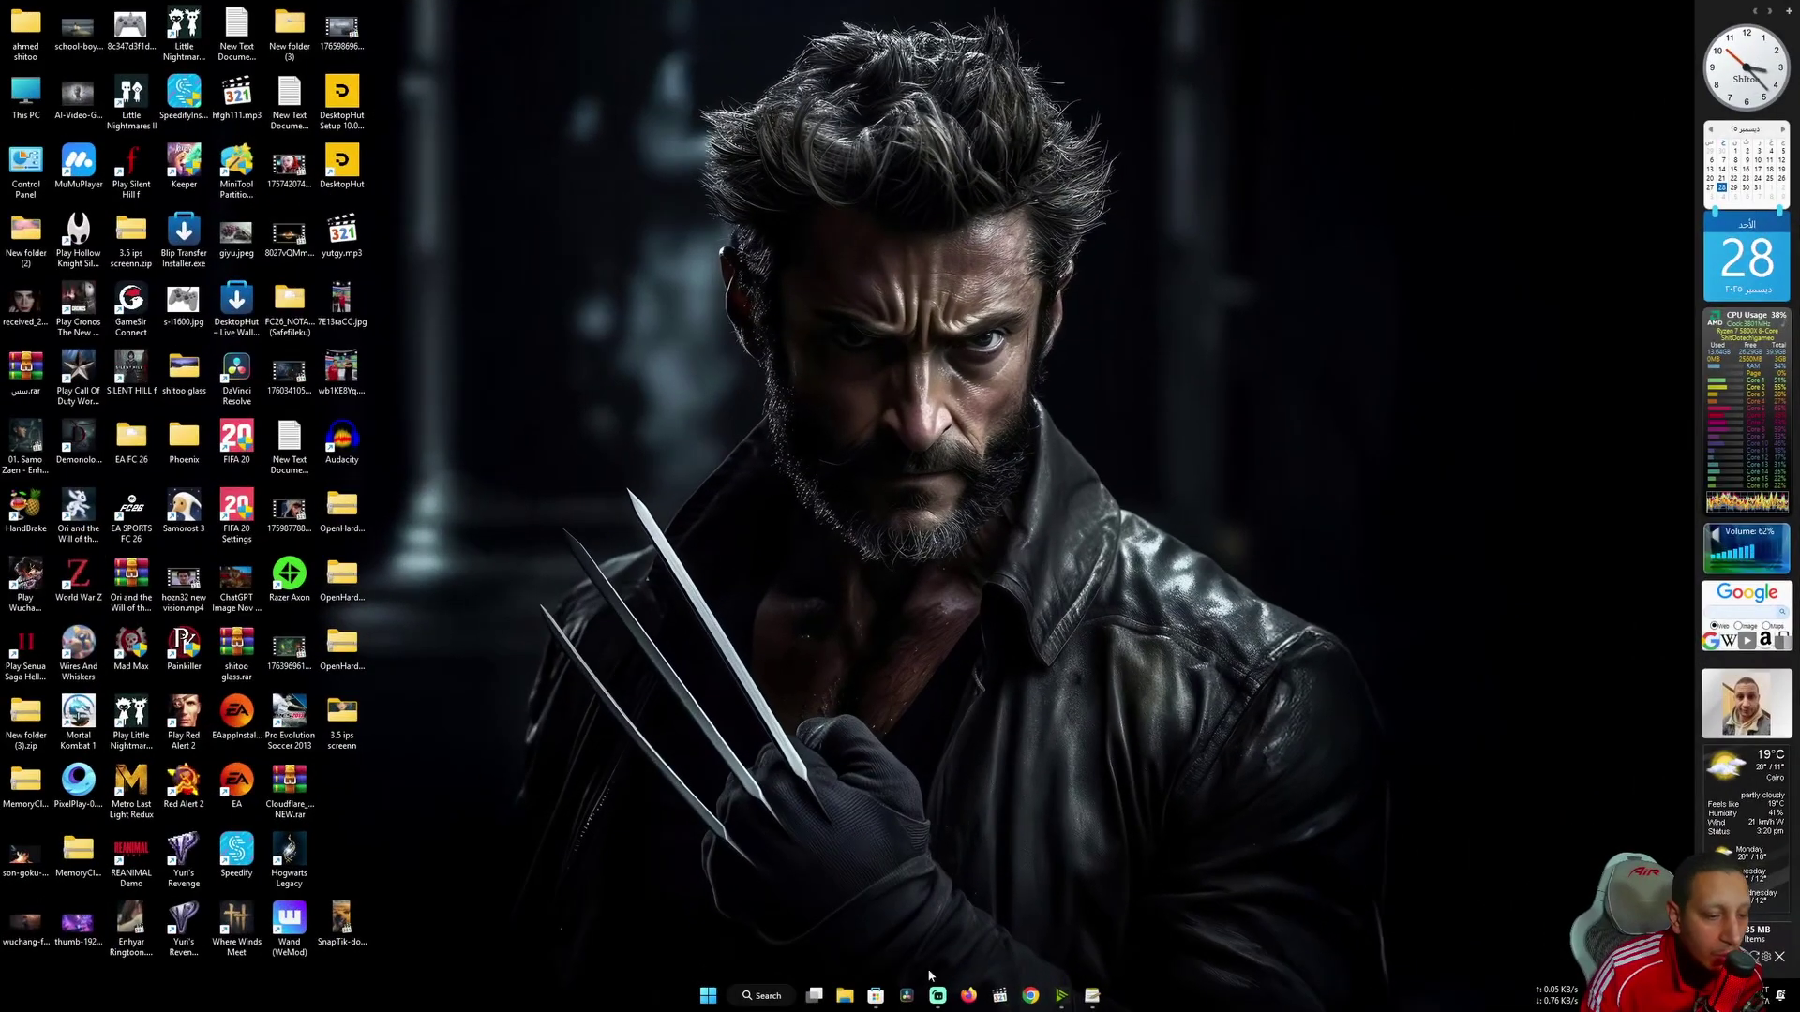
# Return to Microsoft Store and apply The Last of Us Official Theme from the pop culture and entertainment themes
pyautogui.click(875, 995)
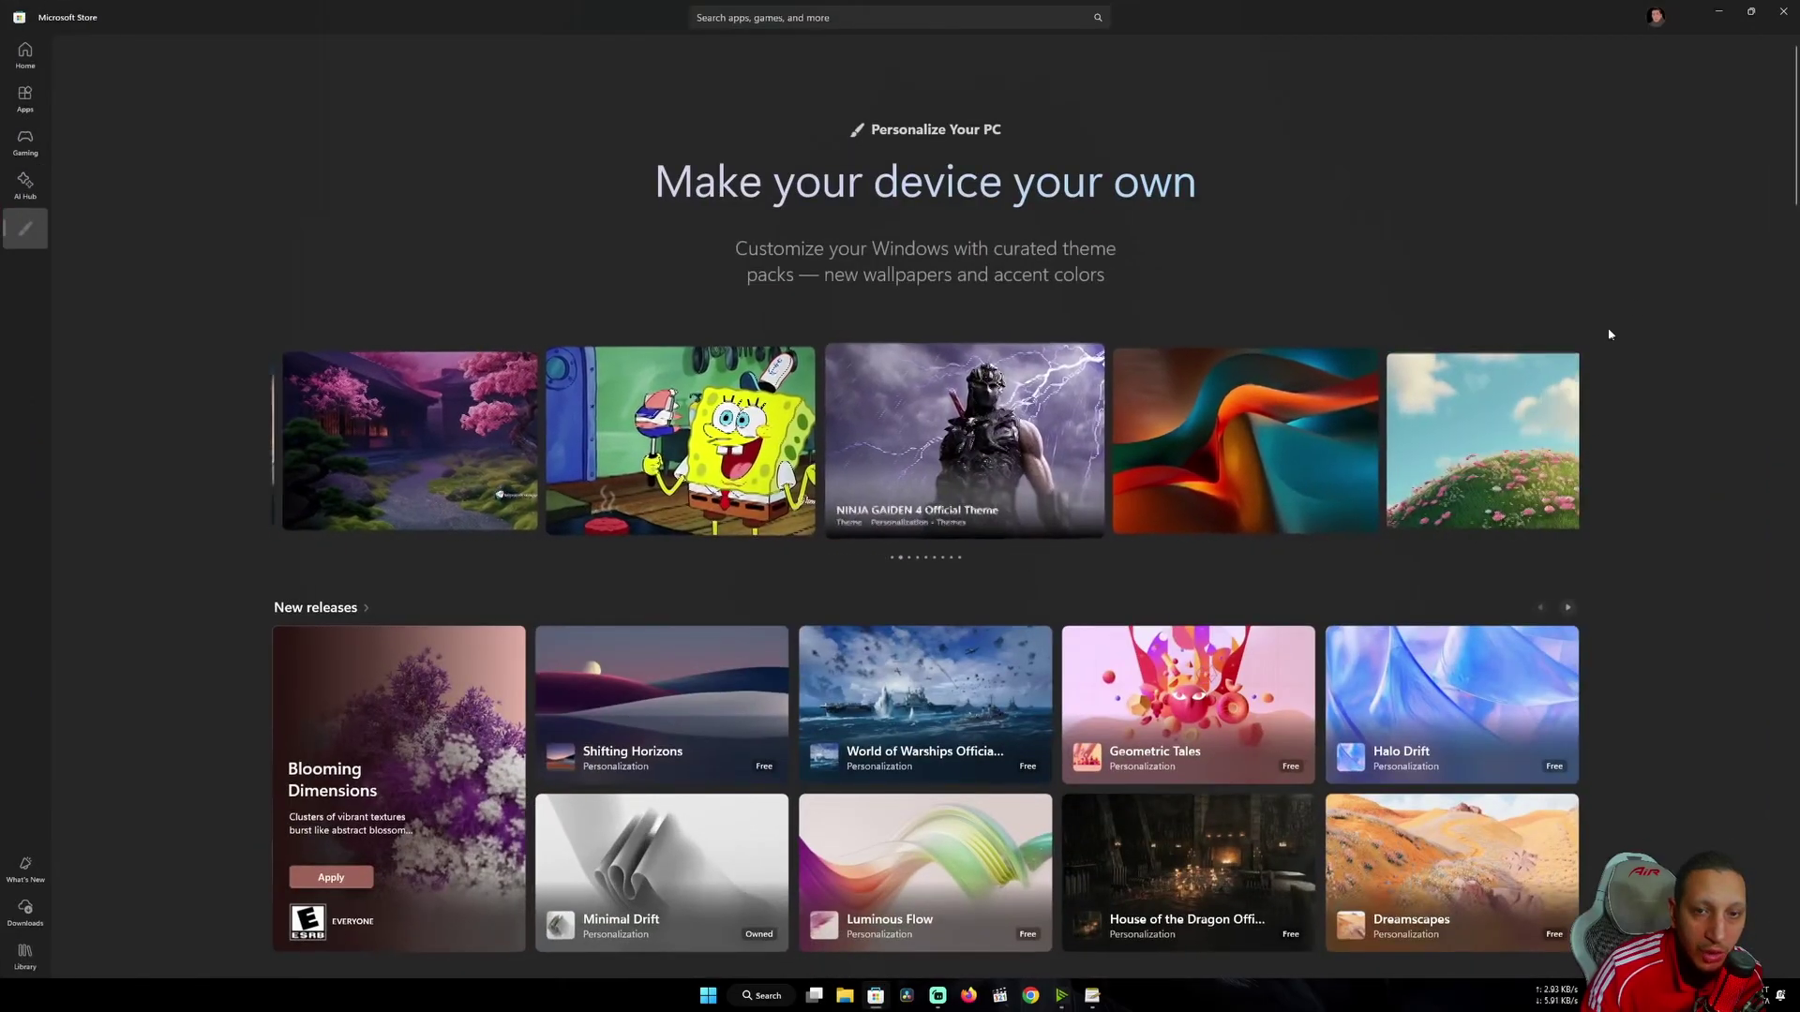
pyautogui.scroll(-5, 1663, 302)
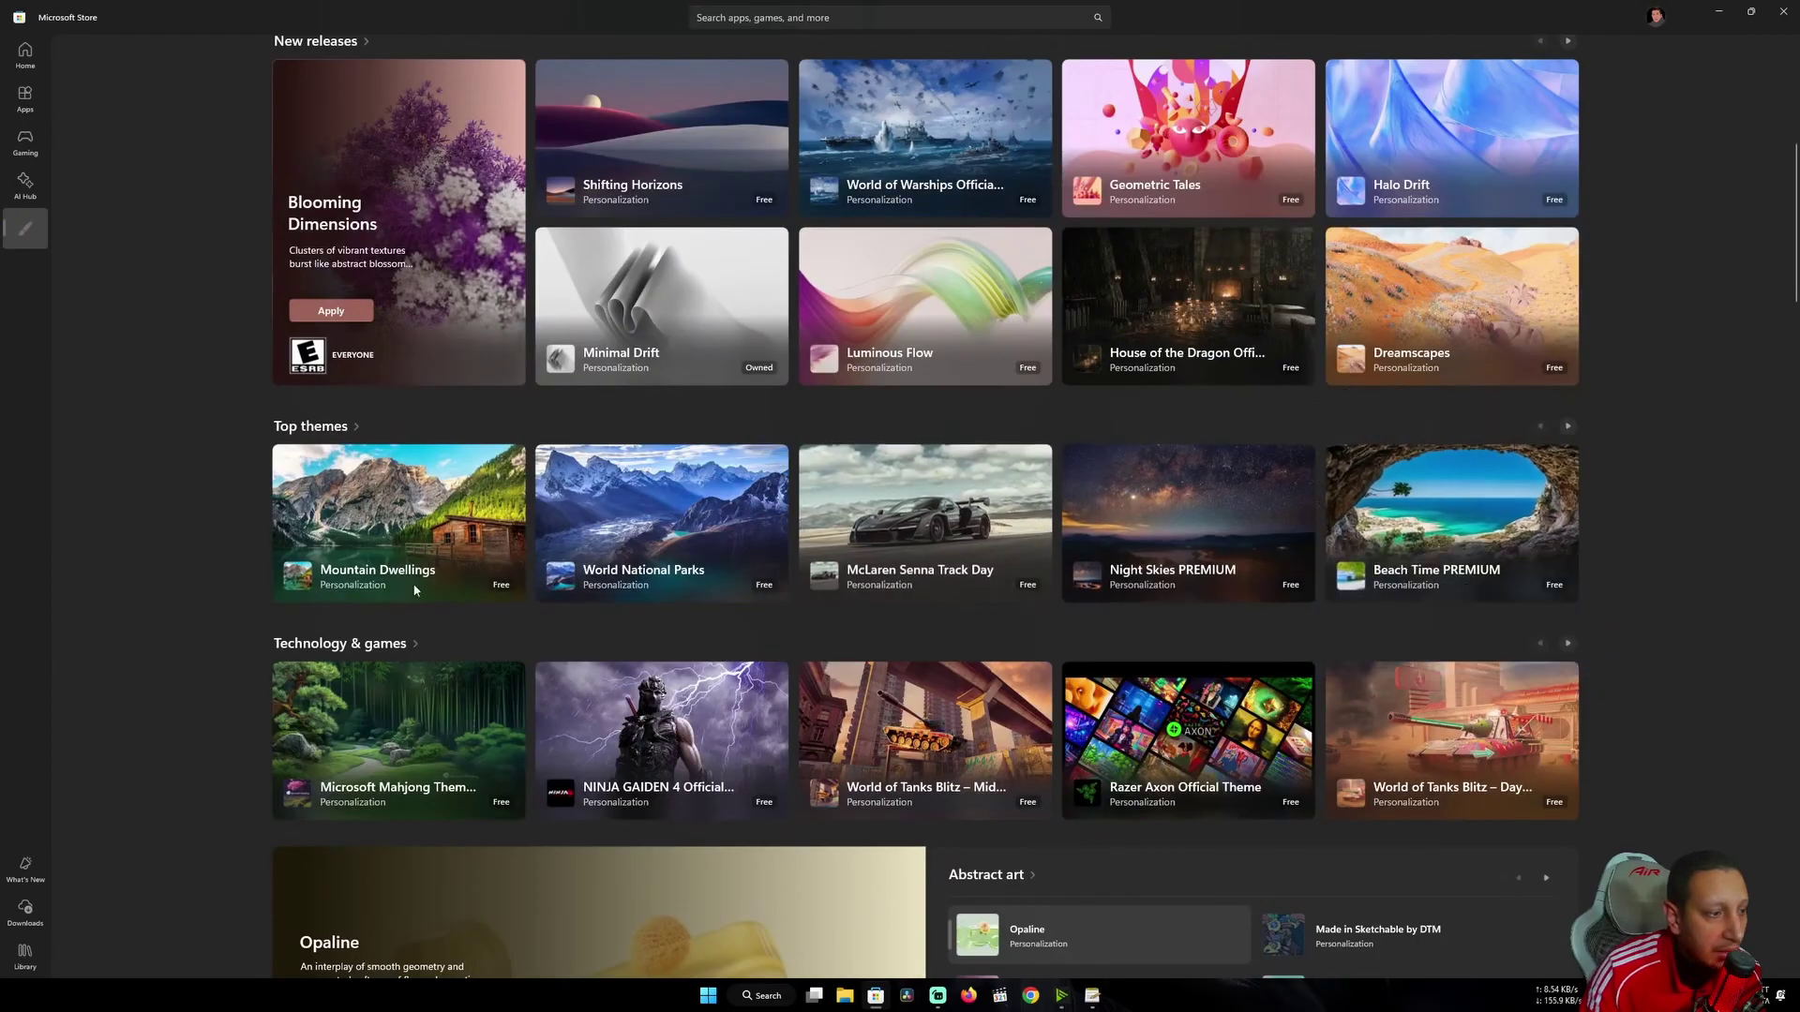
pyautogui.scroll(-4, 1394, 575)
pyautogui.scroll(-4, 1394, 575)
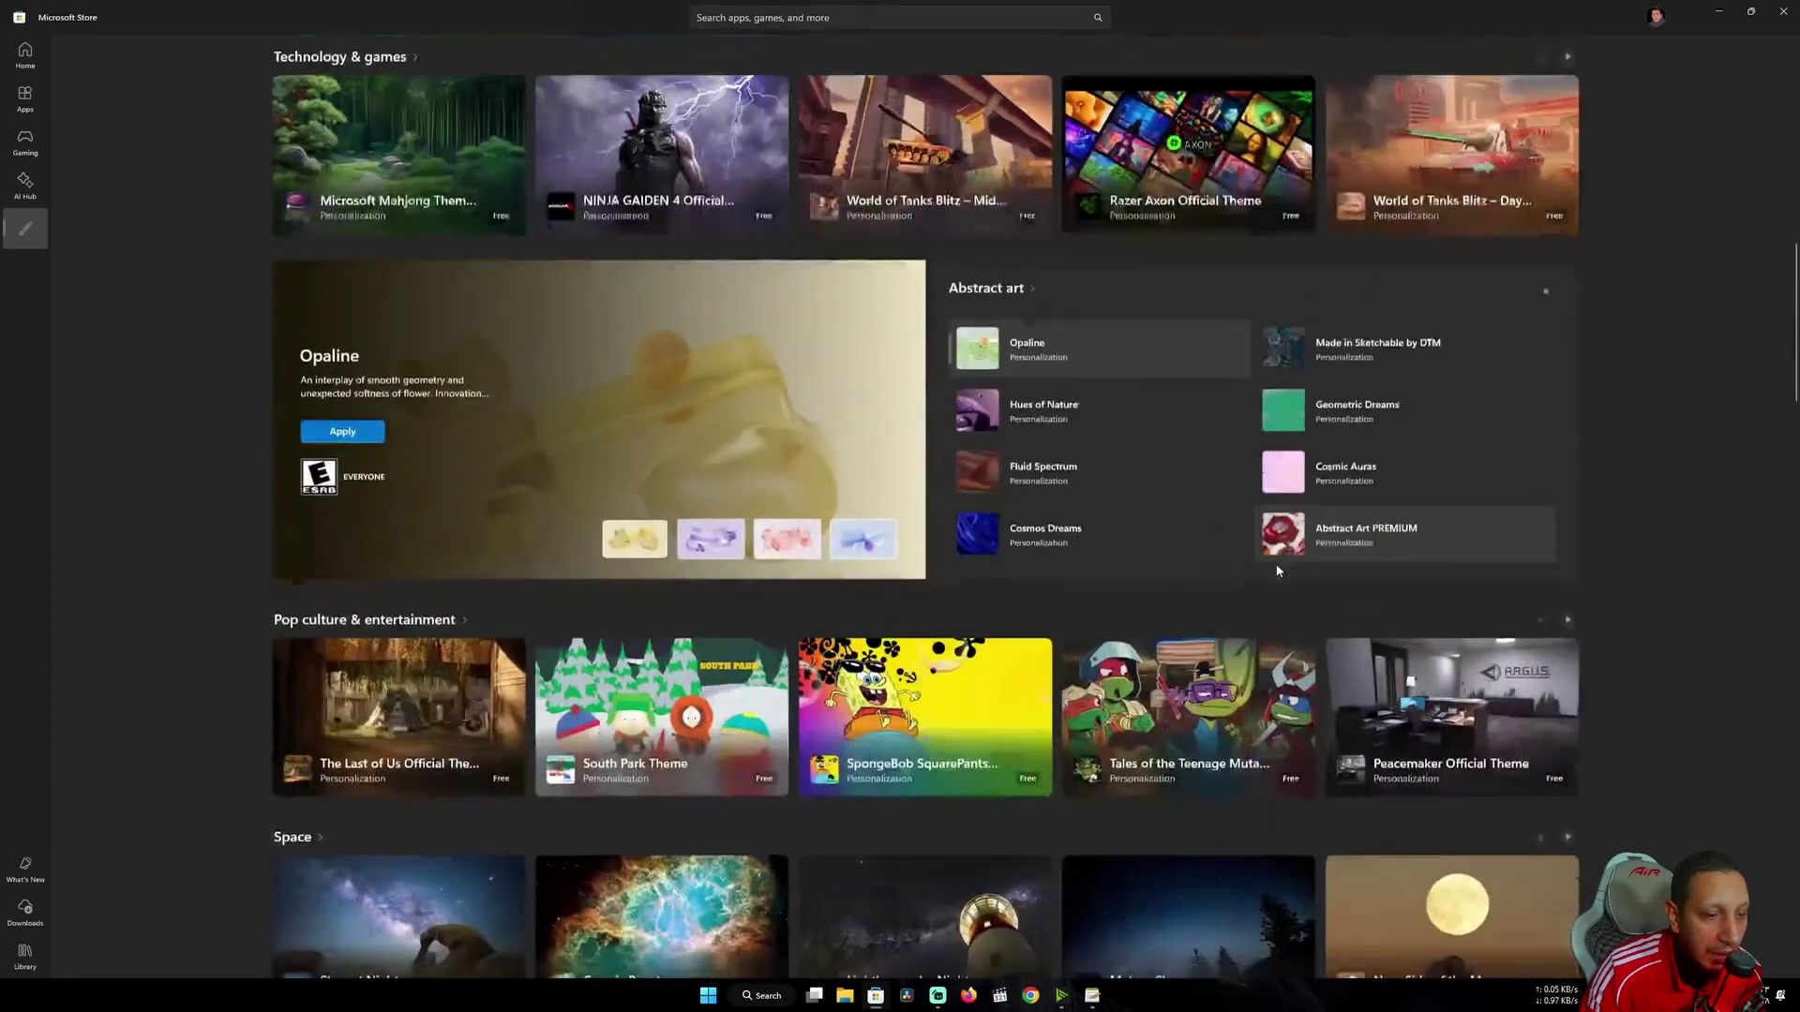
pyautogui.moveTo(722, 620)
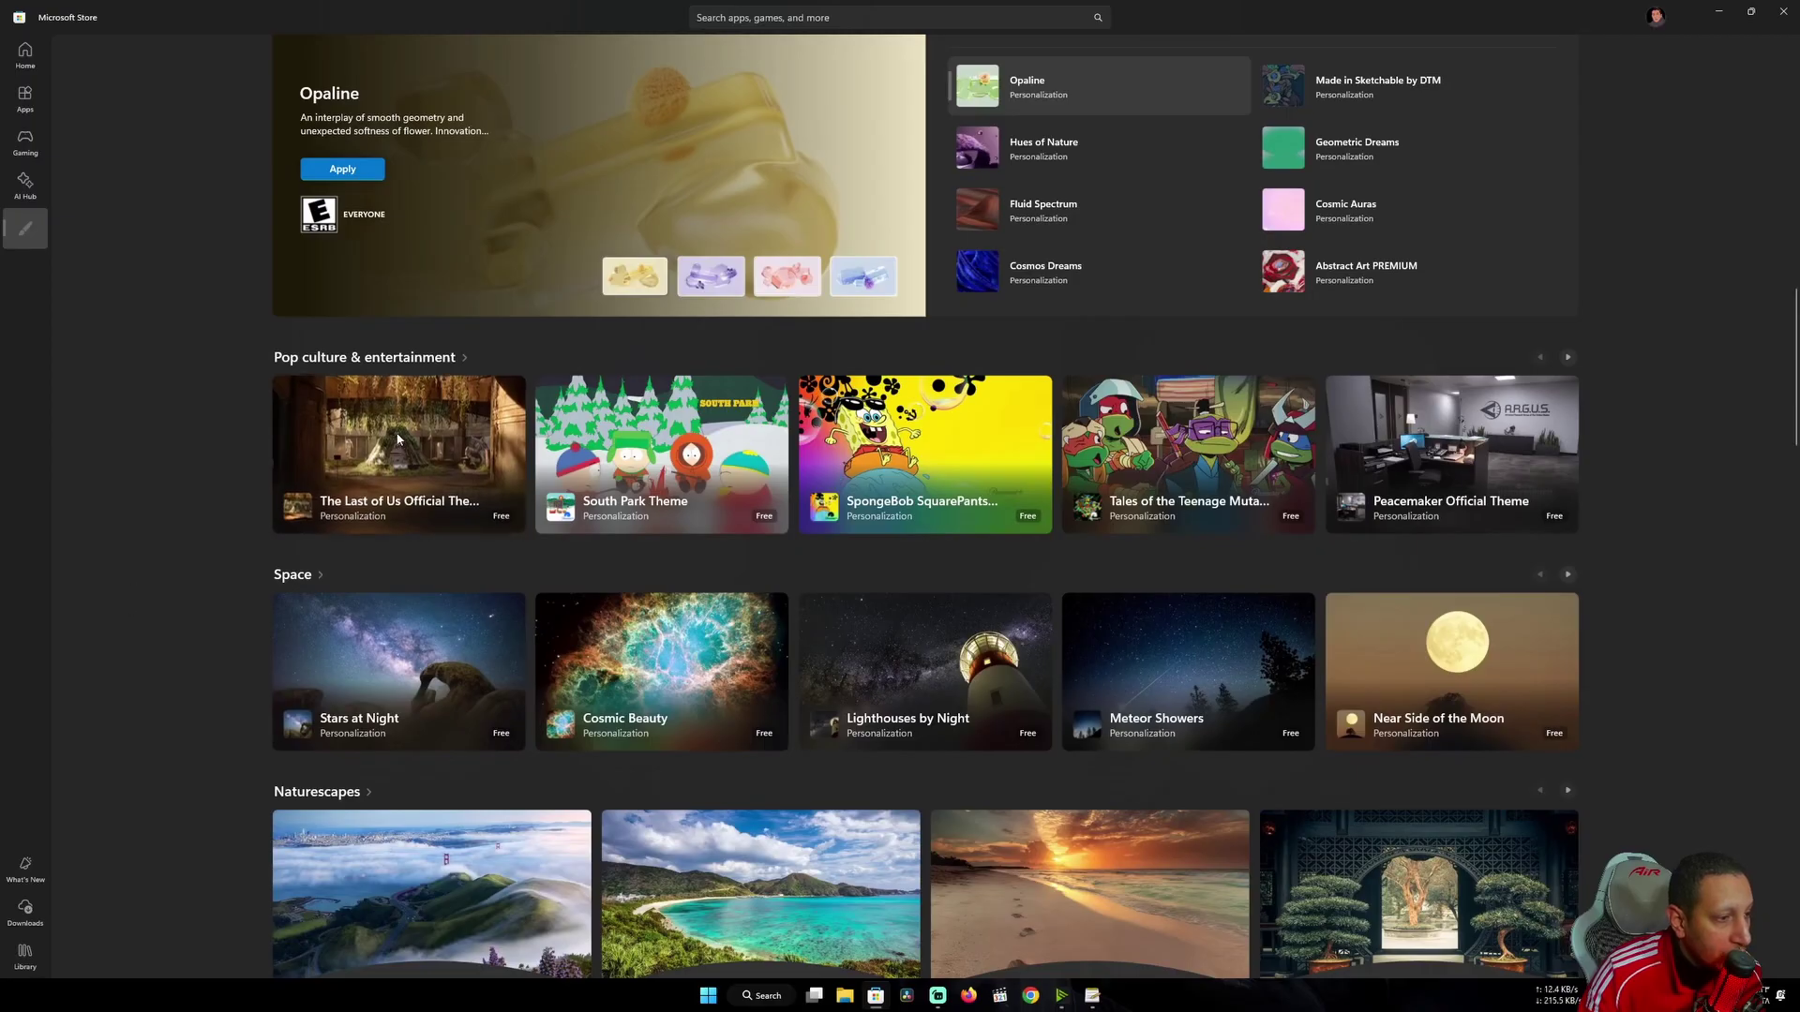
pyautogui.click(356, 459)
pyautogui.click(377, 234)
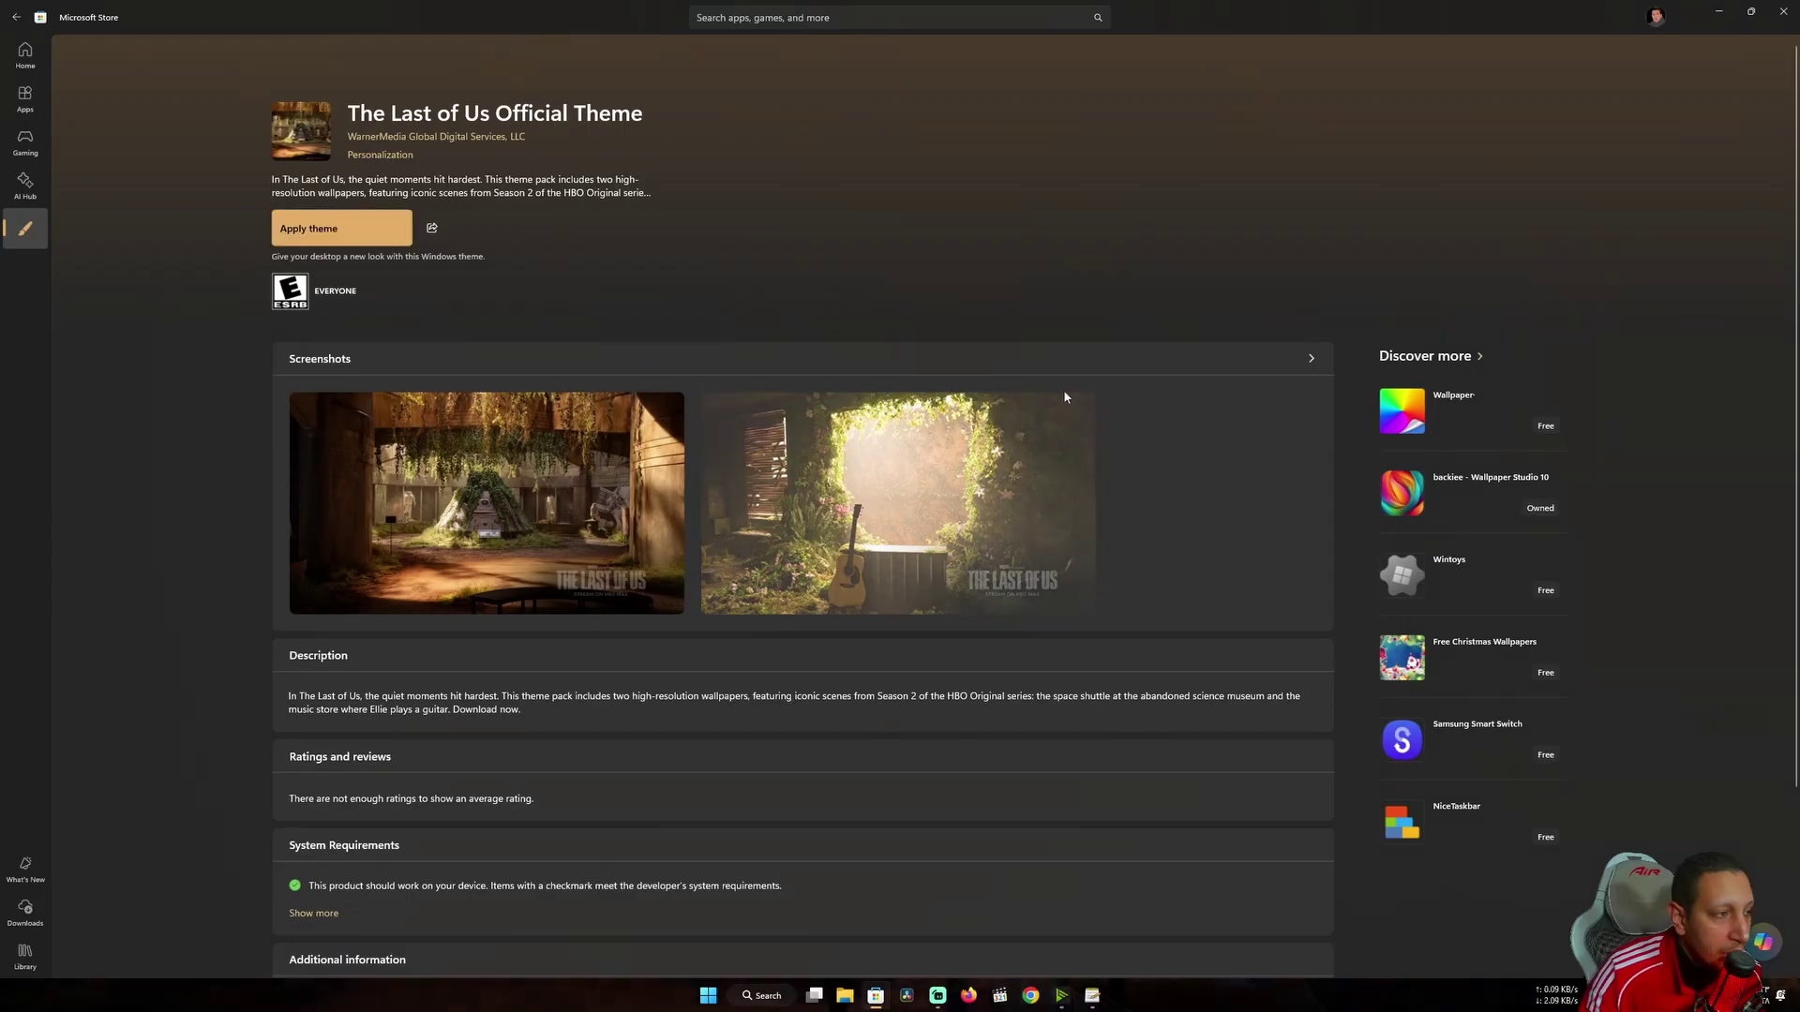
pyautogui.click(1708, 16)
# Refresh the desktop and view the Start menu with The Last of Us theme applied
pyautogui.rightClick(762, 256)
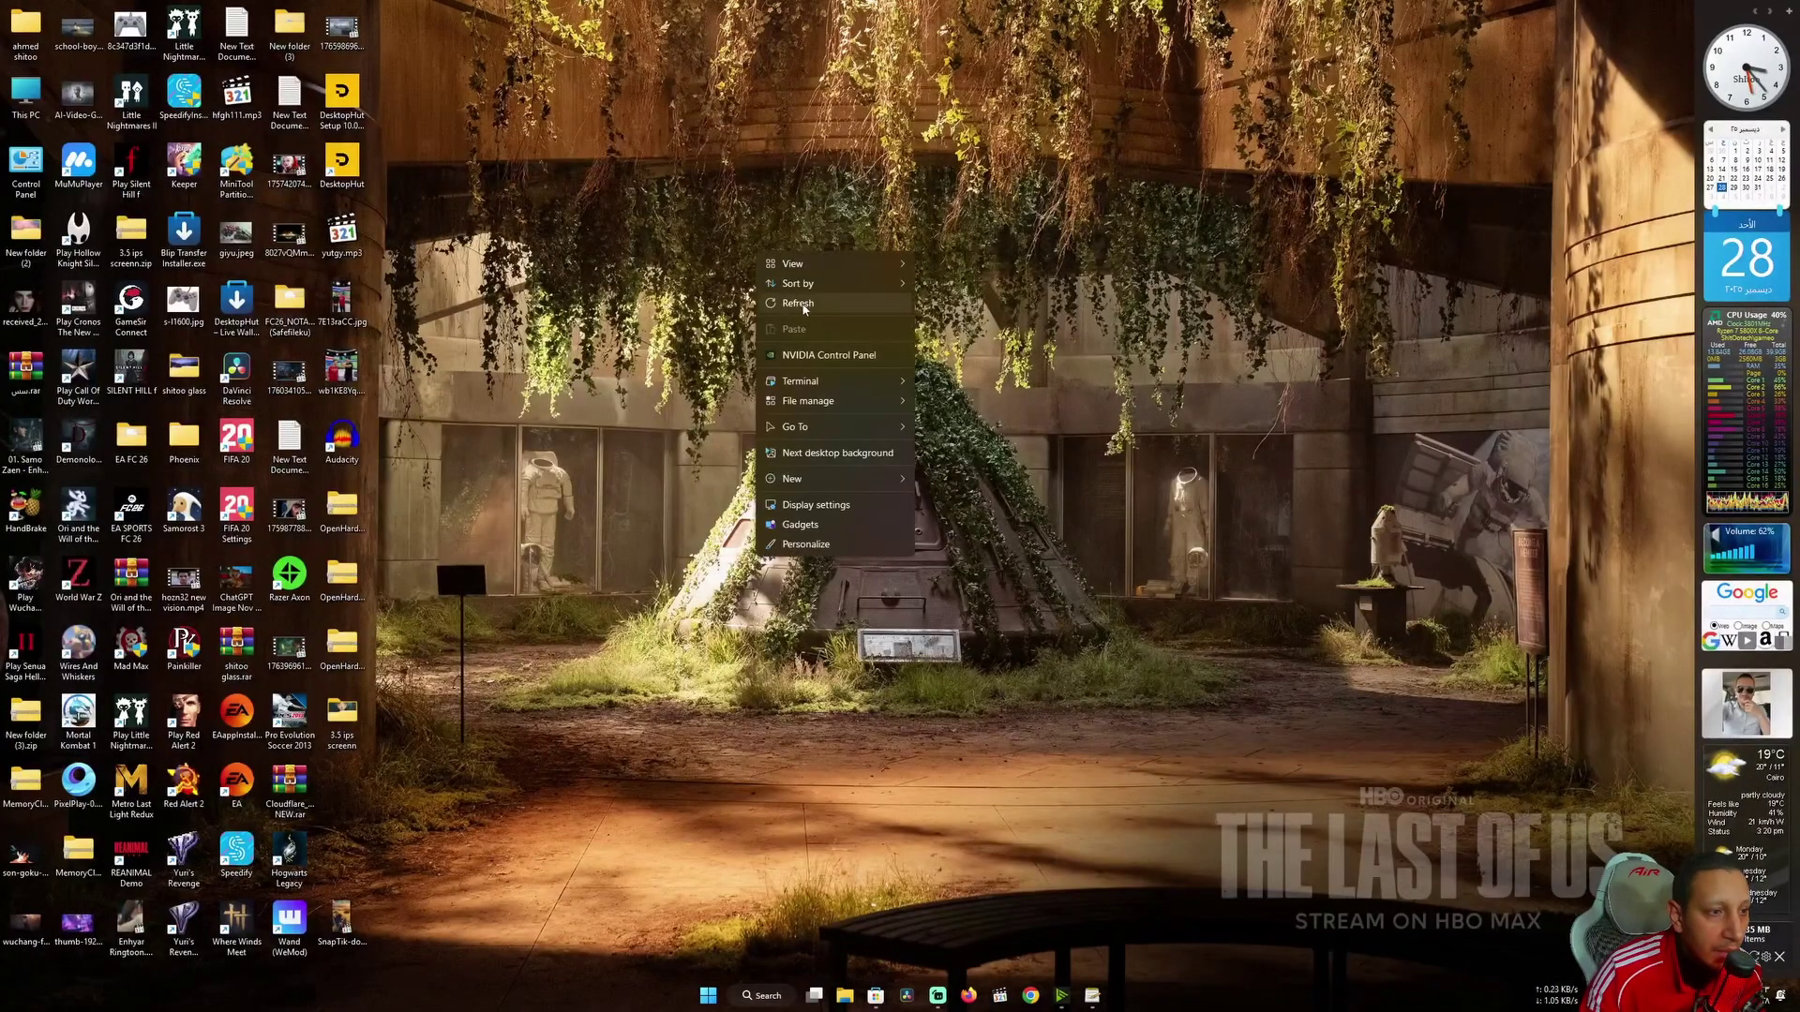
pyautogui.click(797, 304)
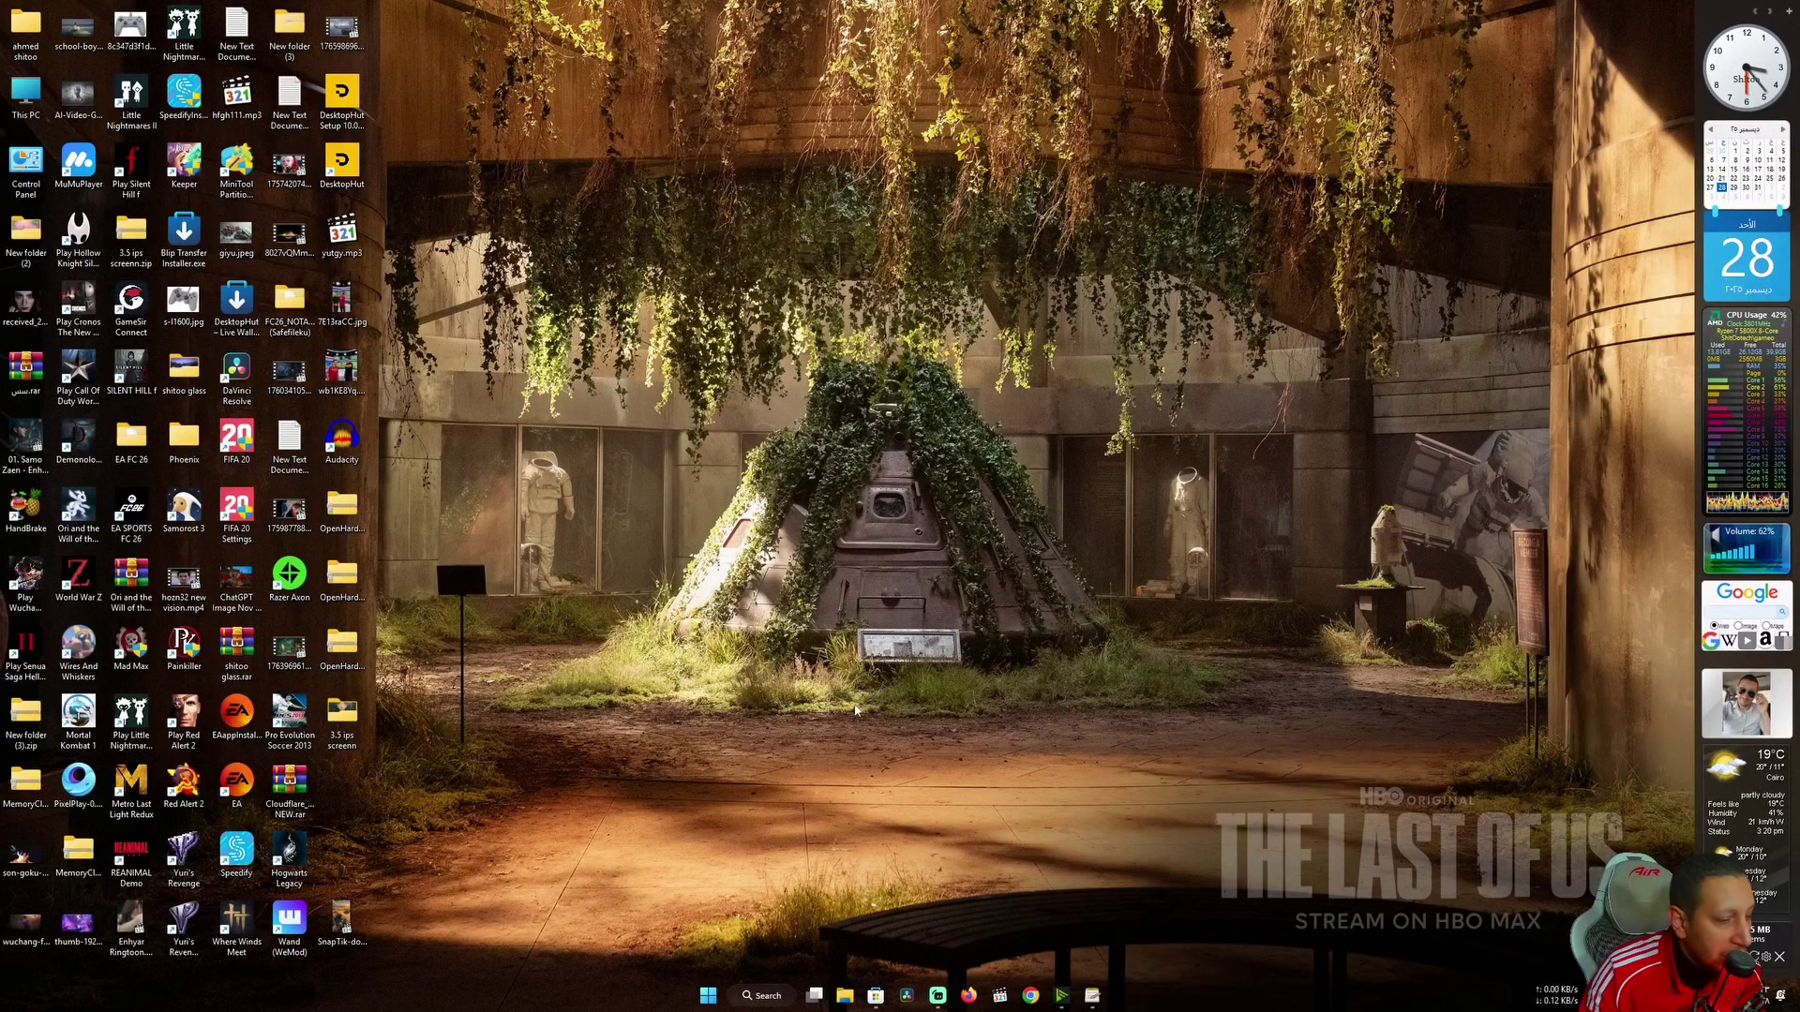
pyautogui.click(708, 995)
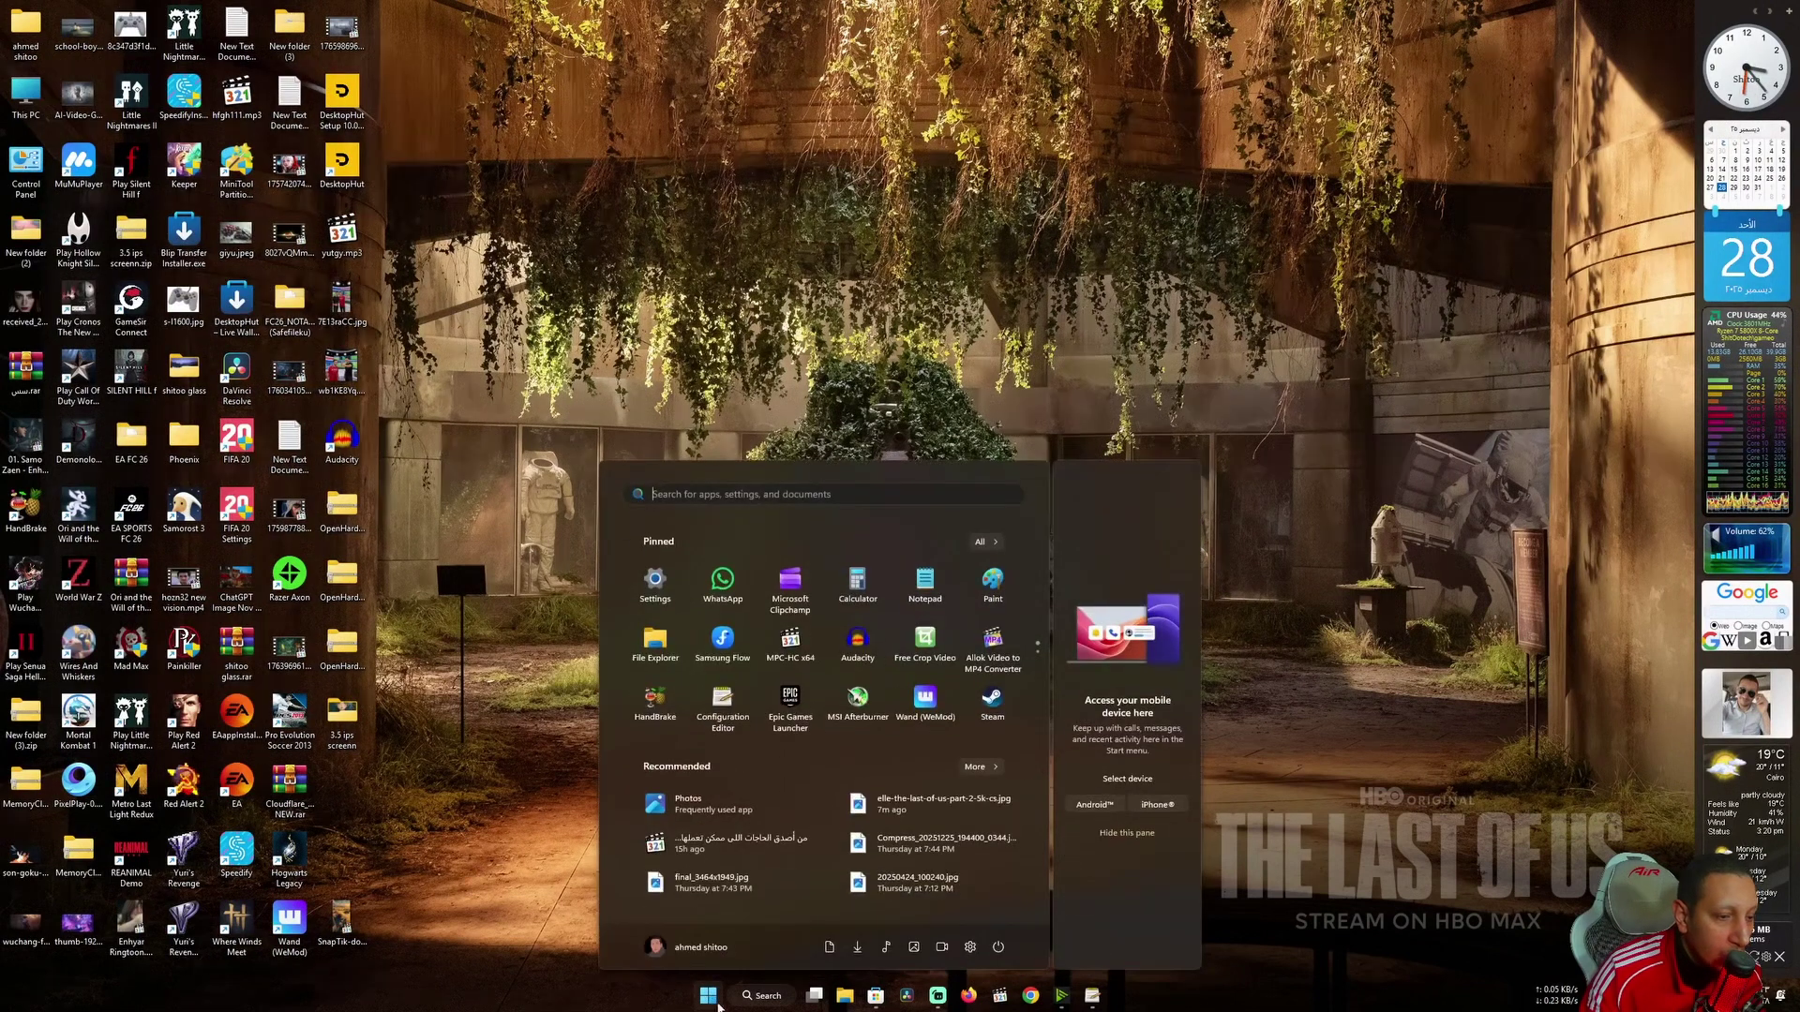
pyautogui.click(978, 418)
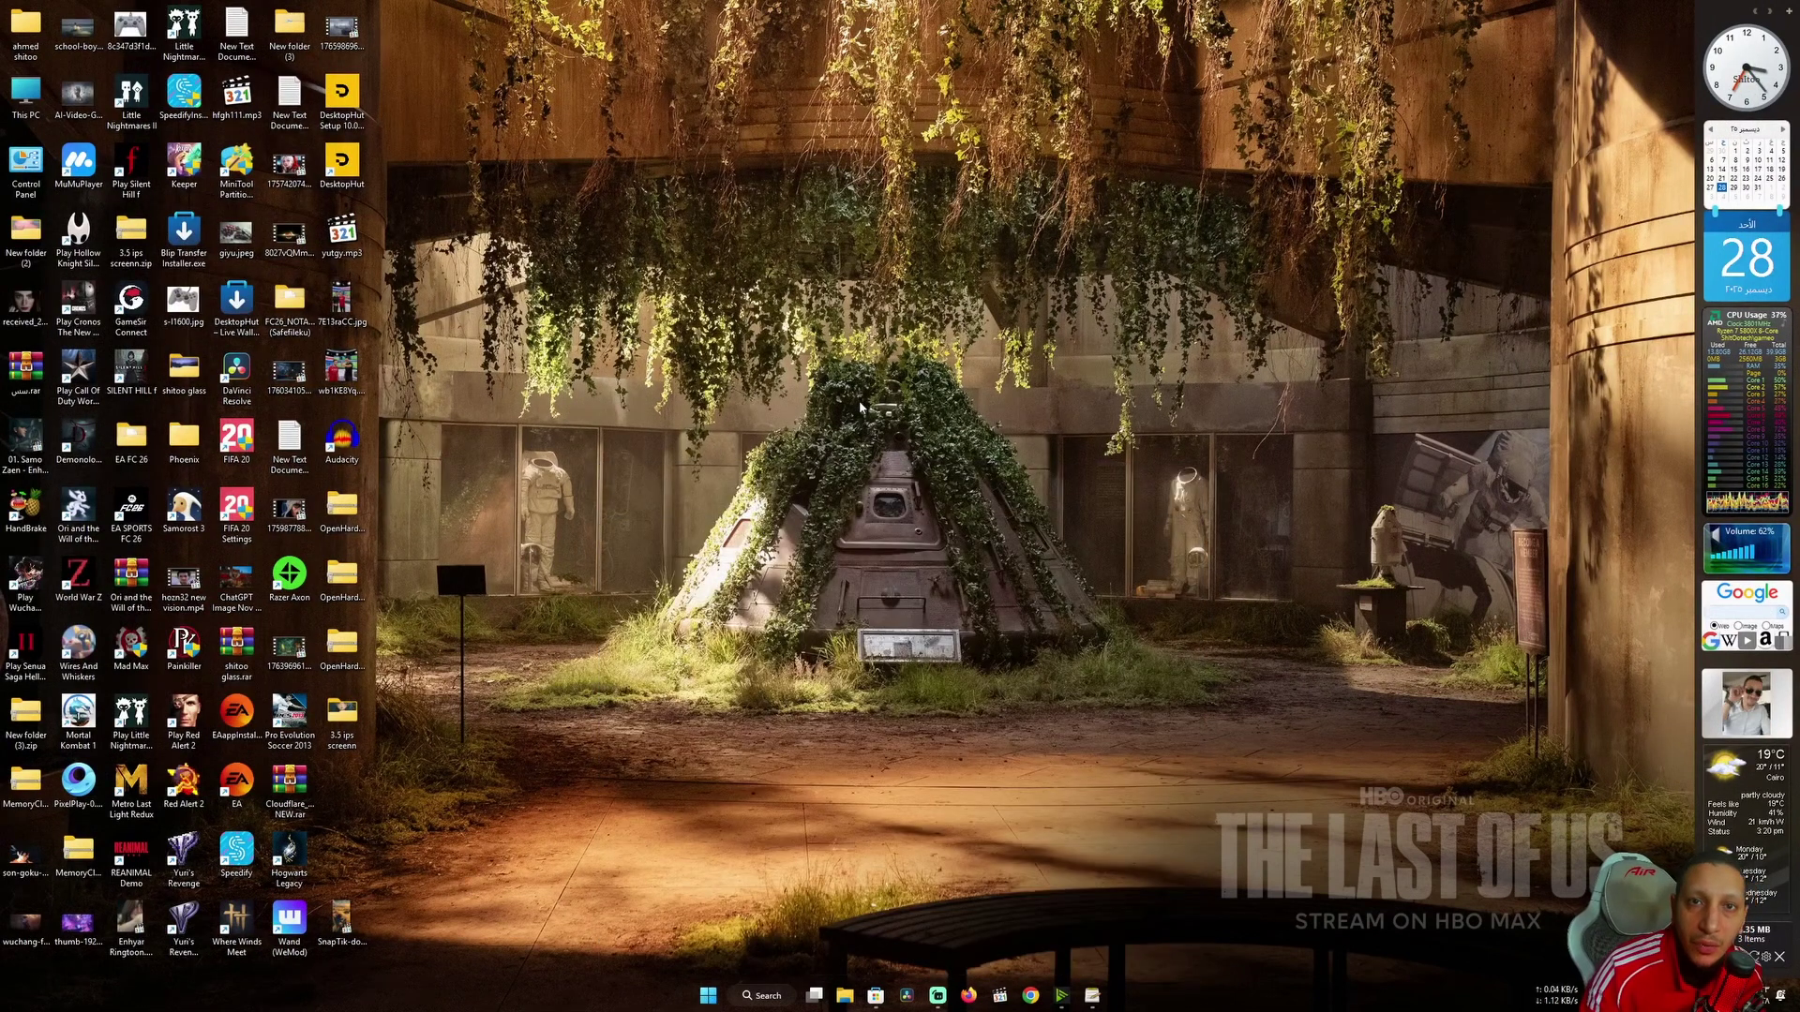